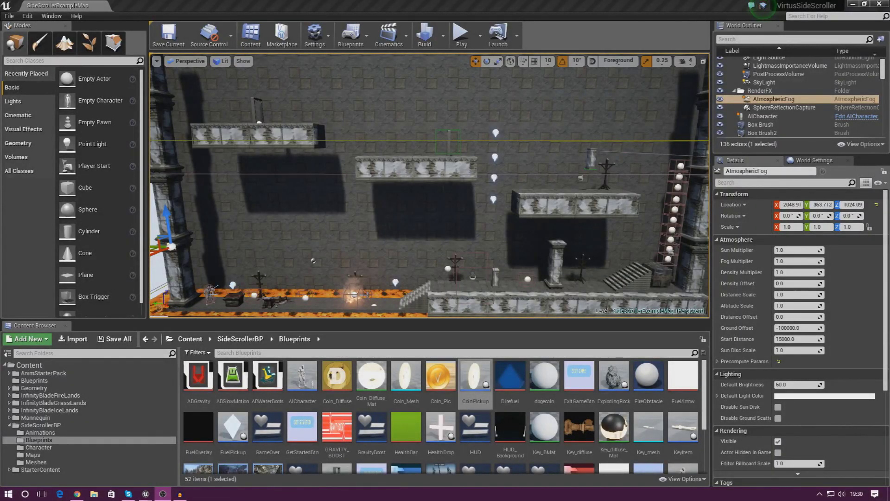
Step: Delete the SkyLight and the directional Light Source from the level's Lighting folder
right_click_drag(429, 185, 434, 187)
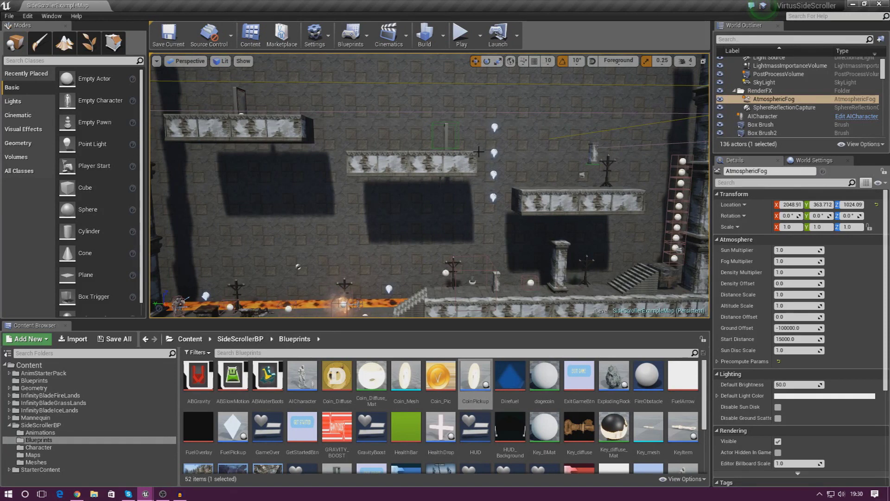
left_click_drag(884, 75, 884, 73)
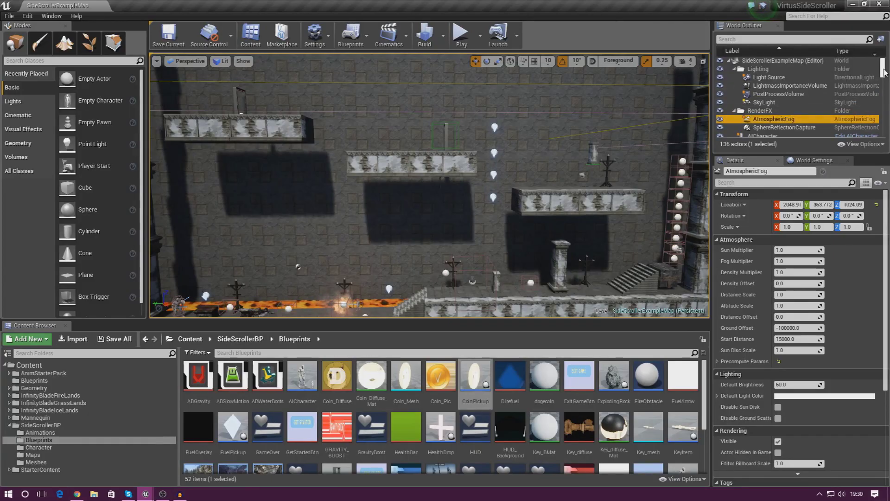
mouse_move(475, 187)
right_mouse_down()
mouse_move(278, 176)
mouse_move(253, 195)
mouse_move(427, 205)
mouse_move(475, 186)
right_mouse_up()
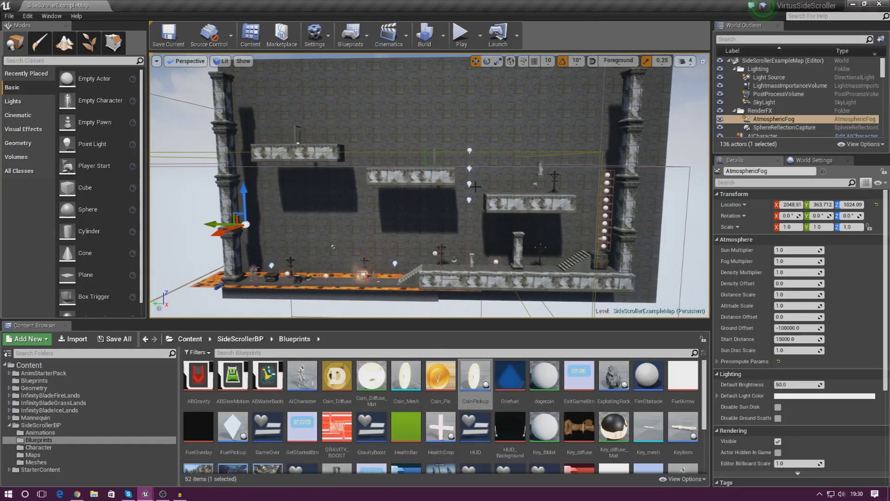
right_click_drag(463, 196, 415, 211)
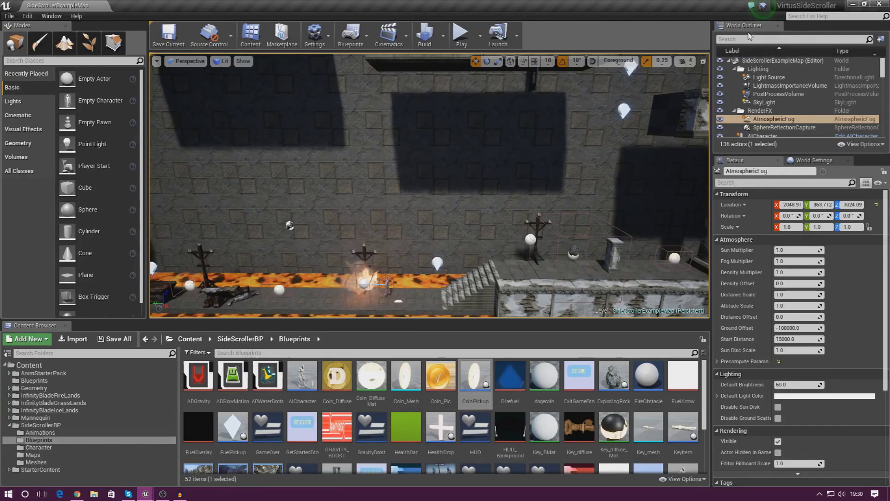
left_click(771, 103)
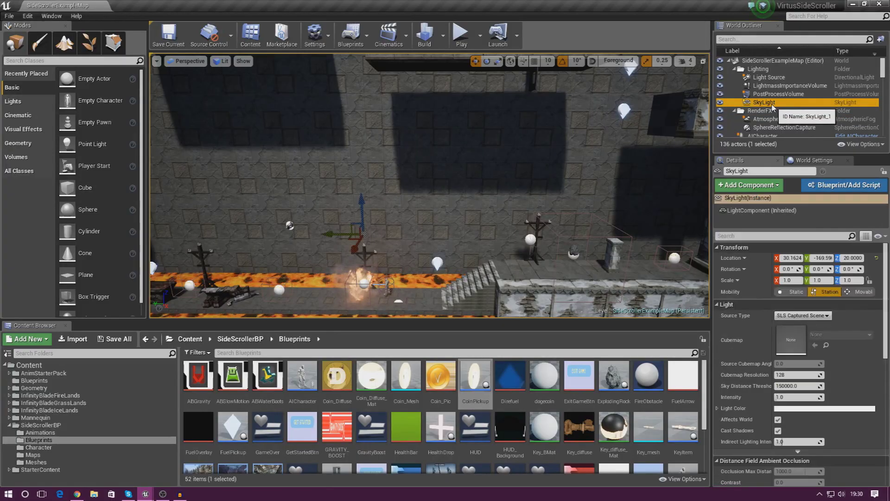
key("Delete")
left_click(769, 78)
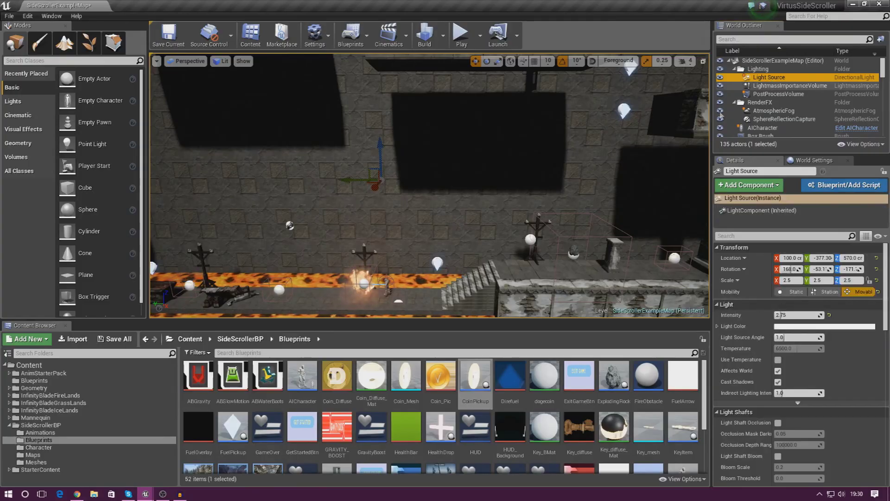
key("Delete")
left_click(510, 273)
right_click_drag(429, 186, 433, 160)
right_click_drag(440, 259, 438, 260)
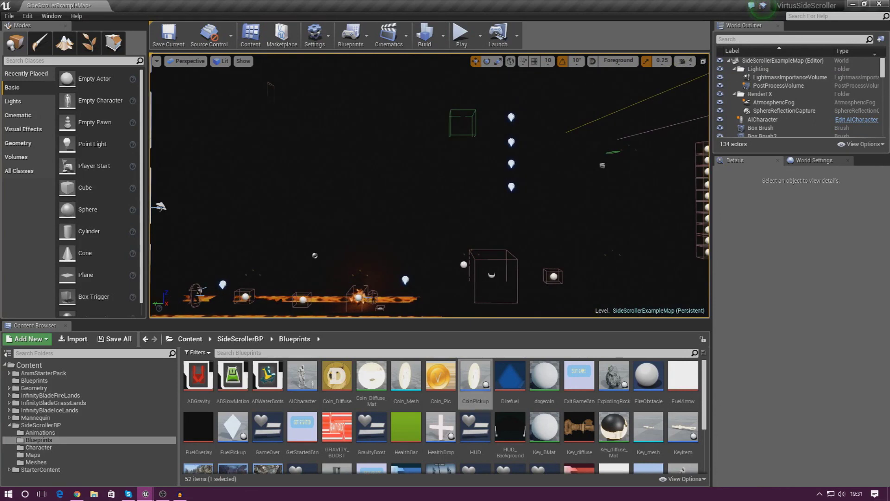
Step: Place a point light at the fire beside the lava and raise it to about Z 264.6
left_click(44, 99)
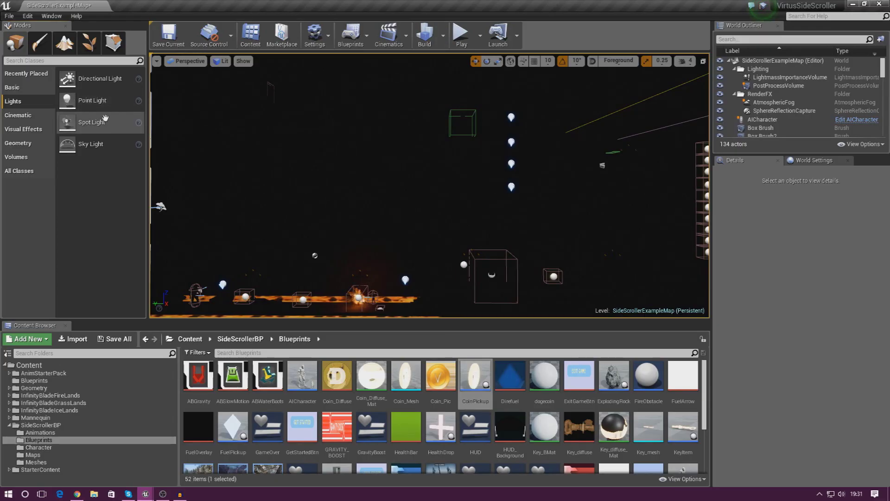
left_click(81, 103)
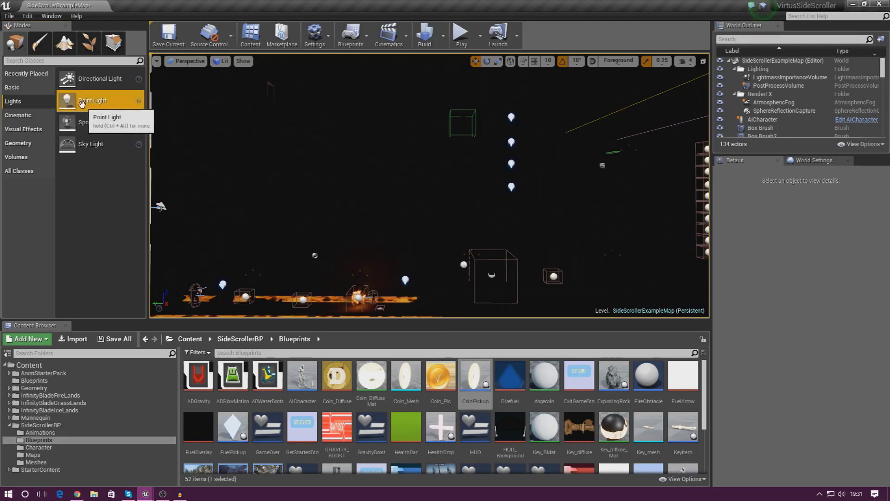
left_click_drag(82, 103, 356, 304)
right_click_drag(356, 303, 390, 241)
left_click_drag(372, 229, 373, 160)
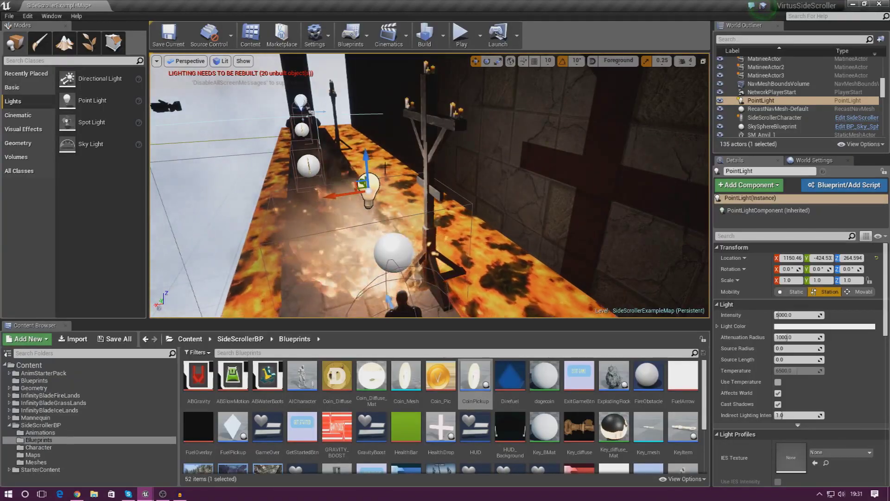
Step: Shift the point light horizontally over the flames to about X 1159.6, Y -448.6
left_click_drag(335, 199, 329, 199)
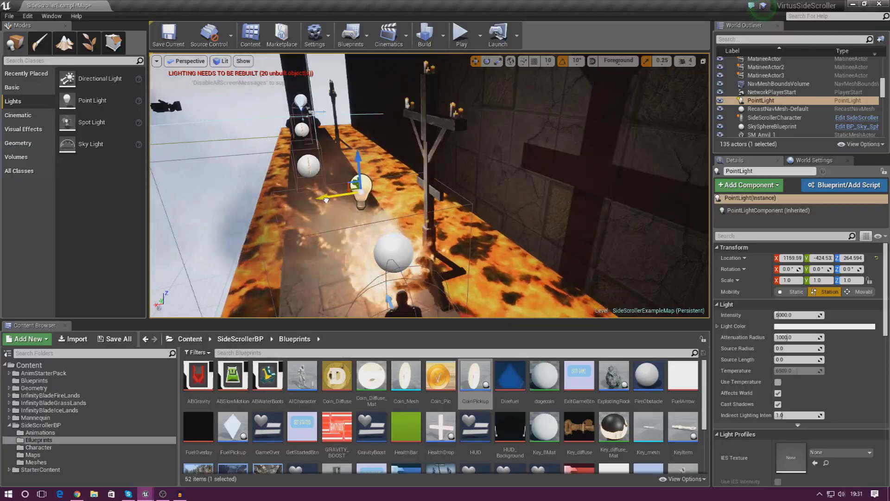
right_click_drag(328, 199, 501, 246)
right_click_drag(454, 200, 497, 190)
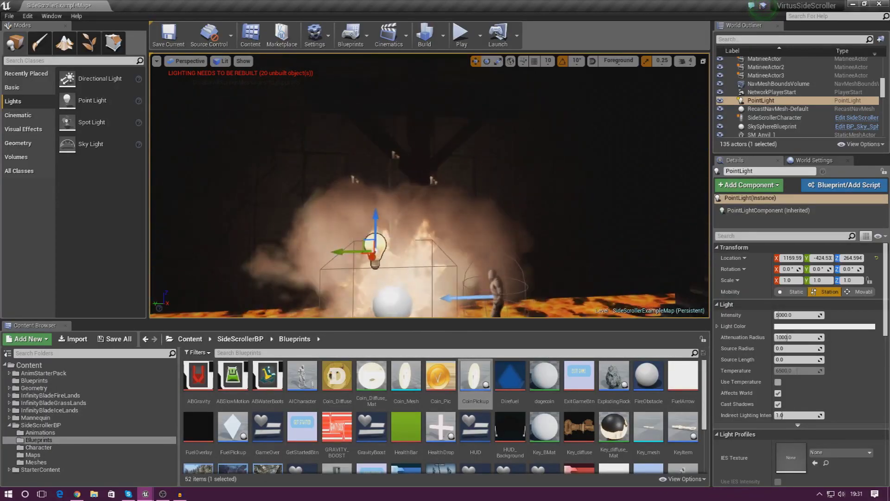
right_click_drag(408, 176, 385, 237)
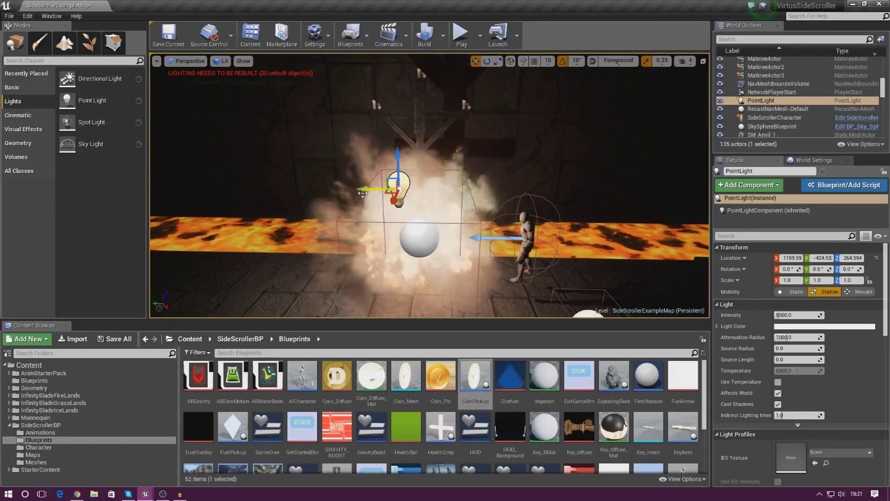
left_click_drag(363, 193, 393, 194)
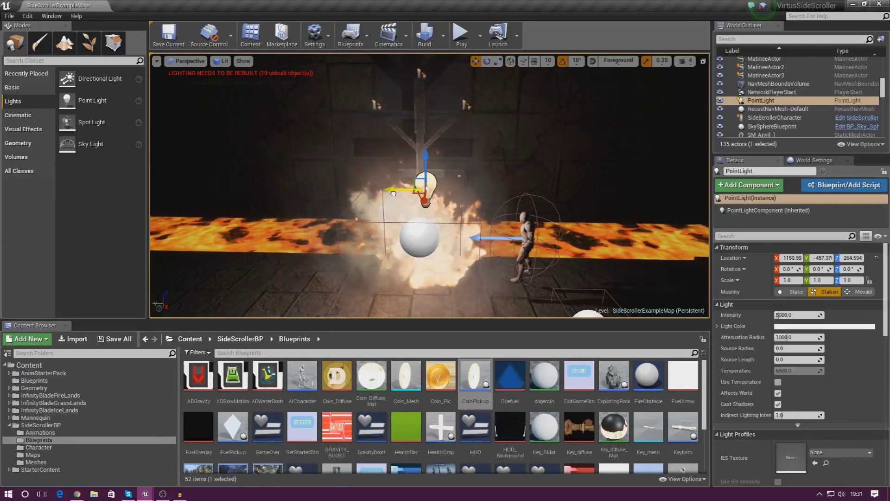
mouse_move(386, 196)
right_mouse_down()
mouse_move(436, 188)
mouse_move(399, 191)
mouse_move(434, 194)
mouse_move(404, 206)
mouse_move(401, 186)
mouse_move(395, 191)
right_mouse_up()
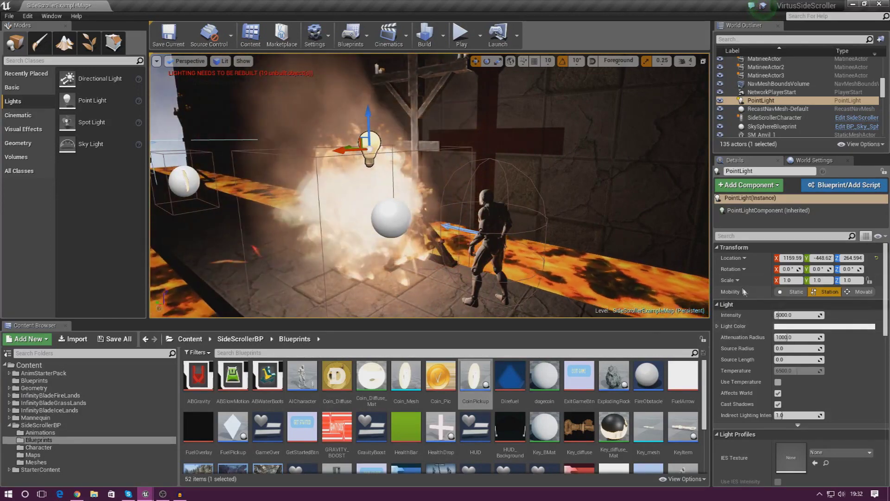
Step: Set the point light's color to a warm pale orange, about hex sRGB FFE0C4FF
left_click(789, 326)
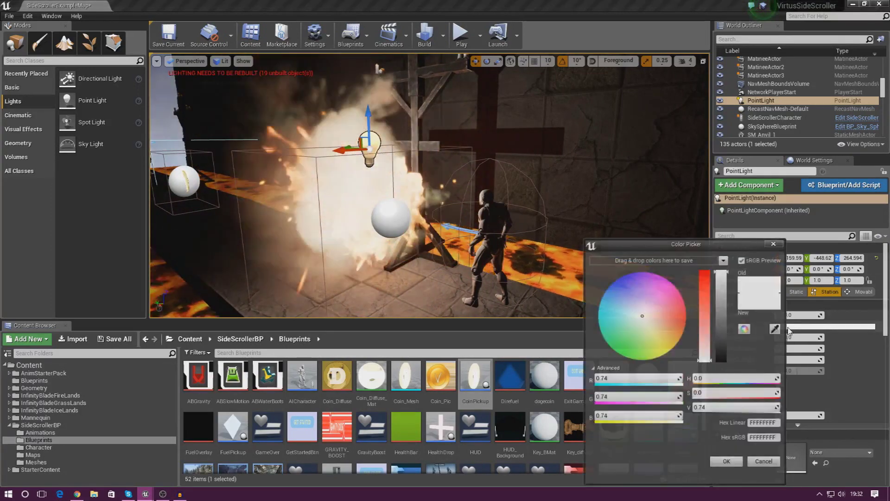
left_click(660, 328)
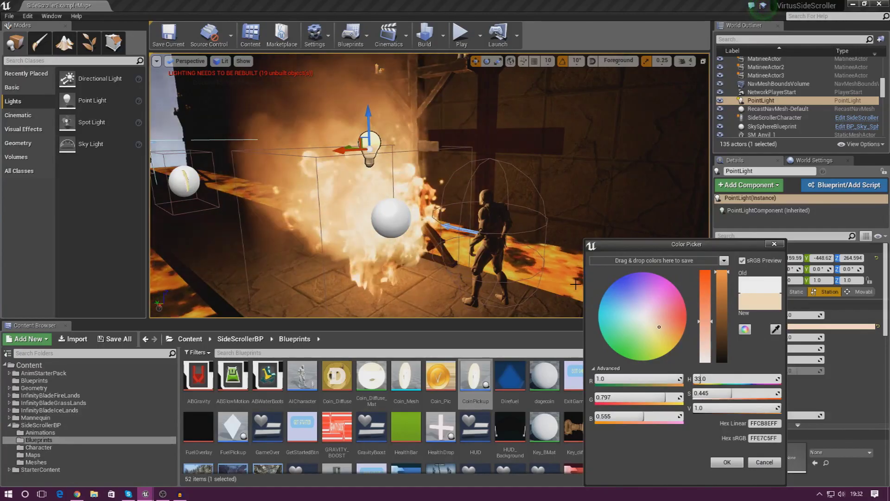
mouse_move(675, 343)
left_mouse_down()
mouse_move(685, 329)
mouse_move(680, 343)
left_mouse_up()
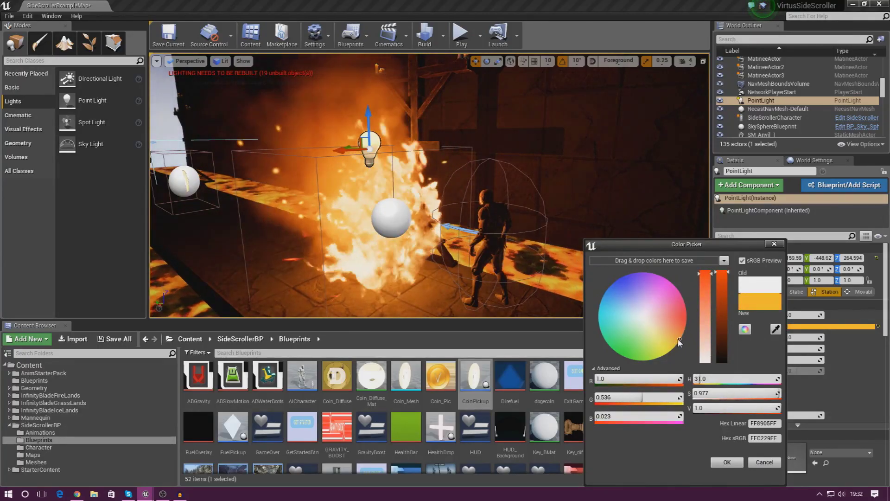
left_click_drag(673, 330, 665, 330)
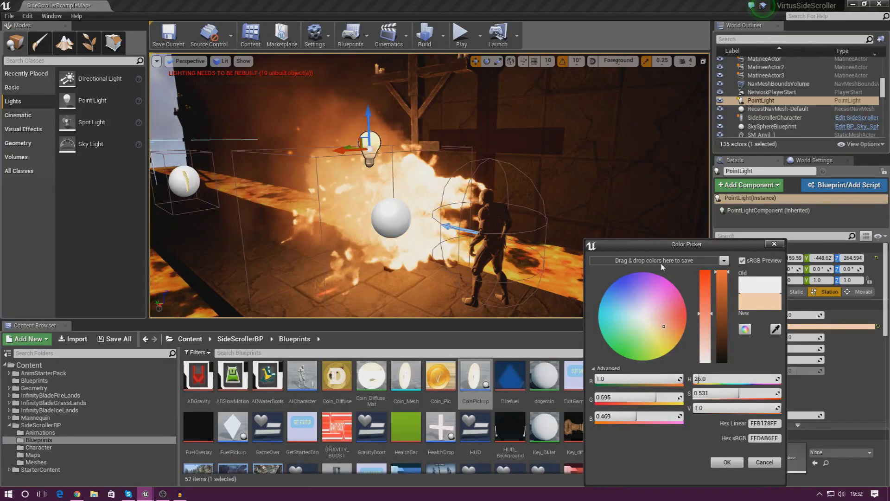
left_click_drag(671, 246, 651, 225)
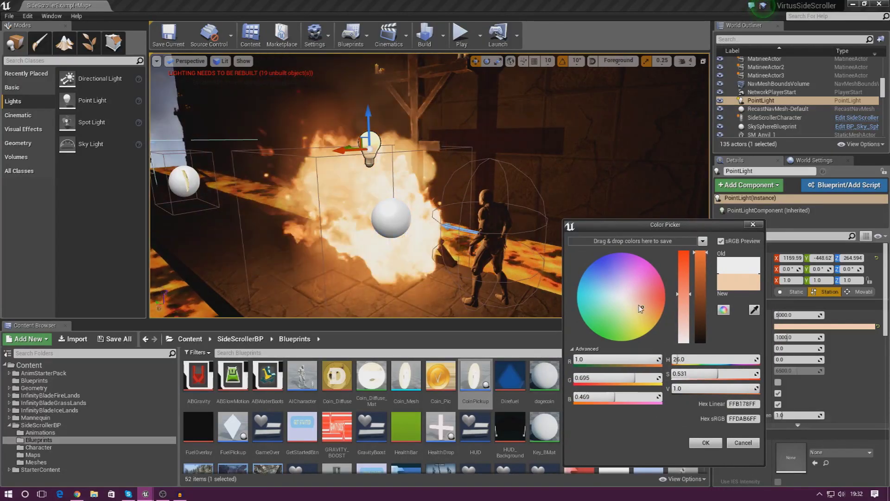
left_click_drag(641, 308, 638, 309)
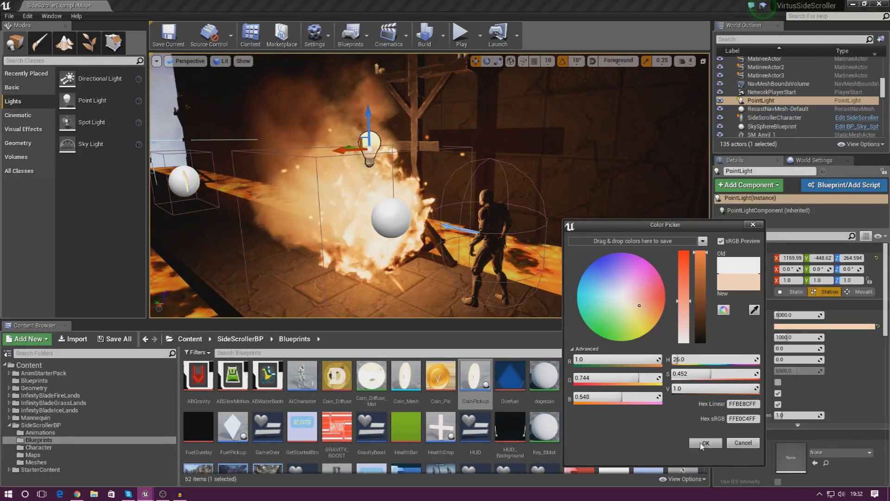
left_click(694, 440)
Step: Set the fire point light's intensity to 10000
right_click_drag(513, 224, 408, 218)
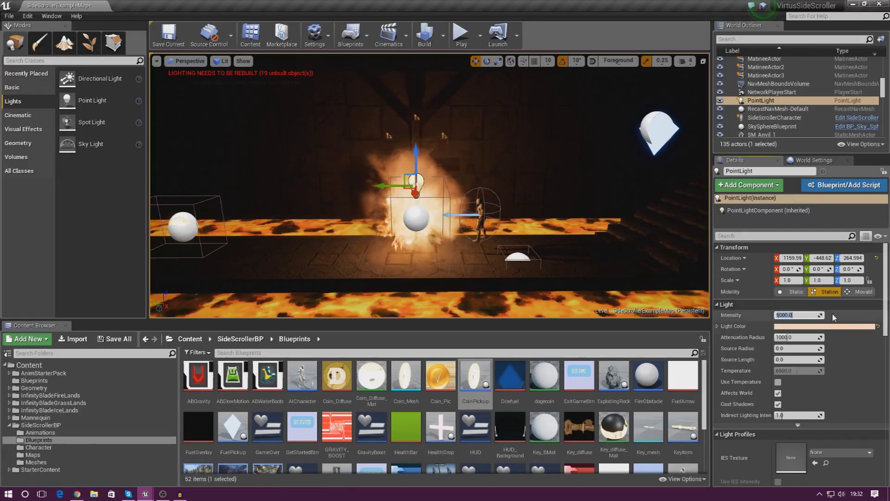
type("10000")
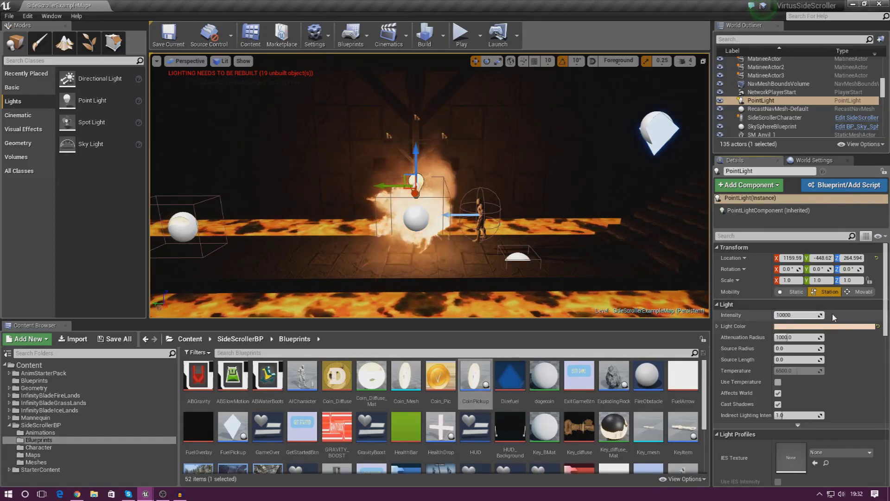
key("Return")
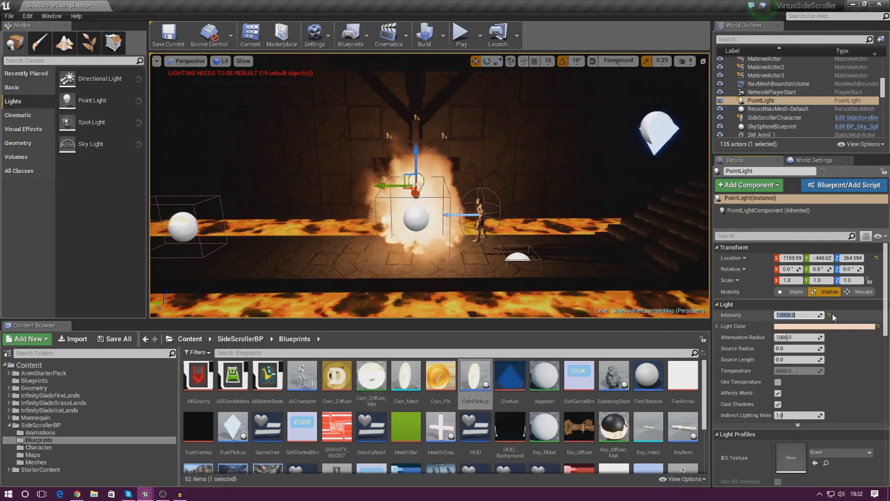
right_click_drag(557, 223, 559, 191)
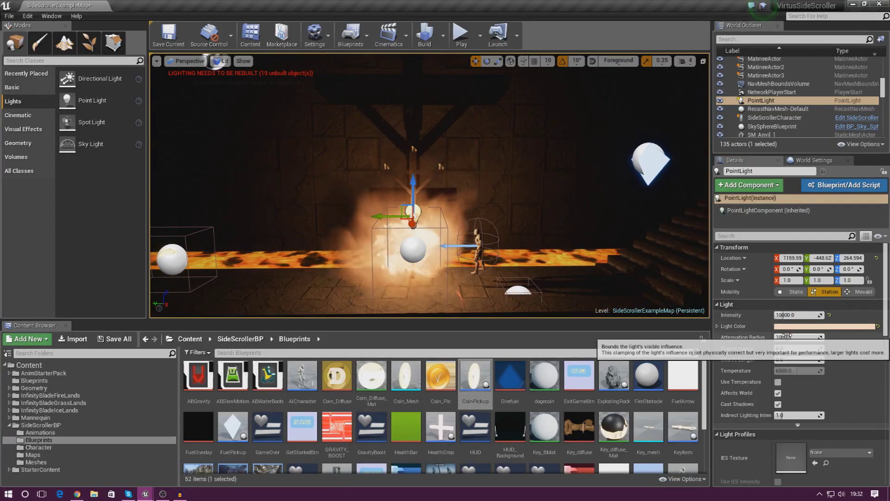
left_click_drag(789, 336, 789, 338)
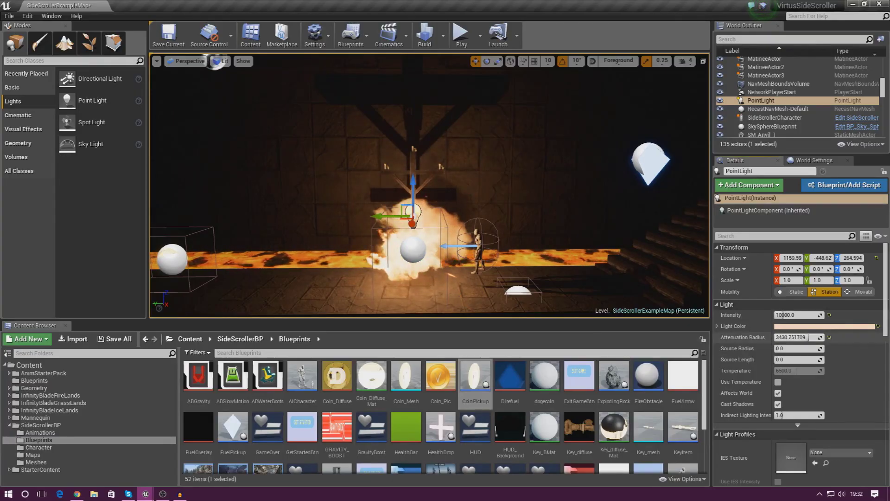
left_click(789, 337)
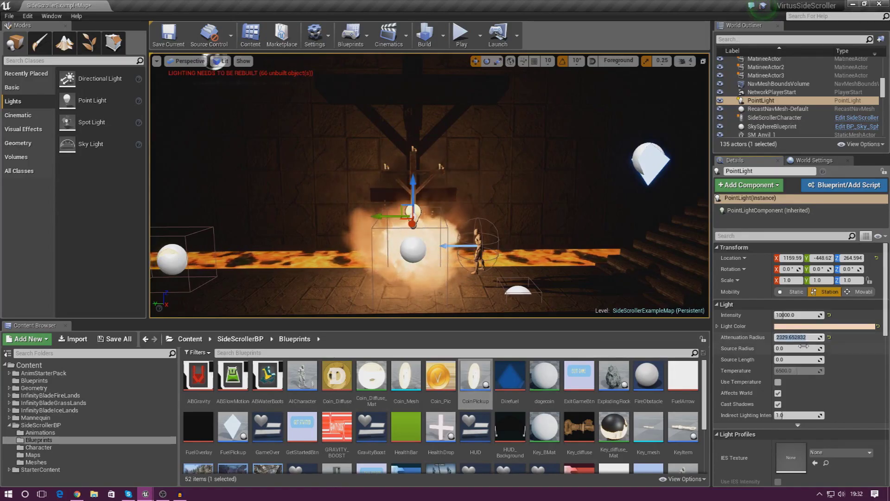
key("ctrl+z")
Step: Set the fire point light's attenuation radius to 2000
left_click(809, 337)
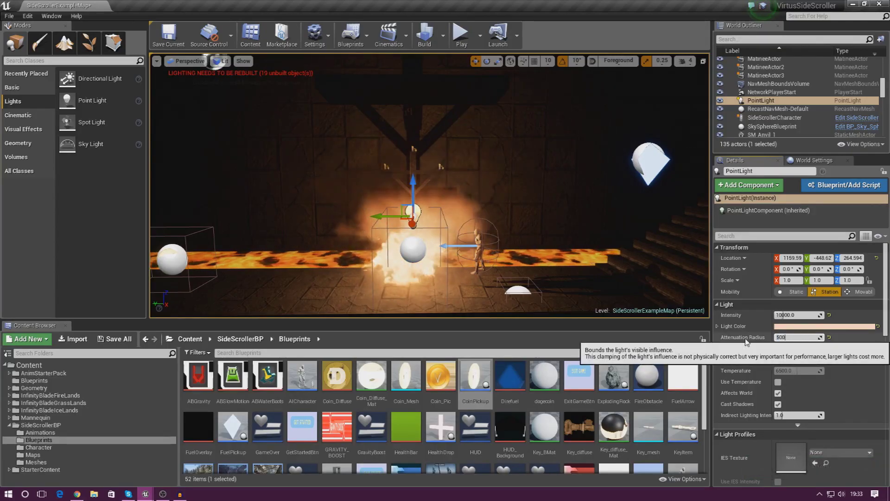
type("2000")
key("Return")
right_click_drag(556, 208, 617, 209)
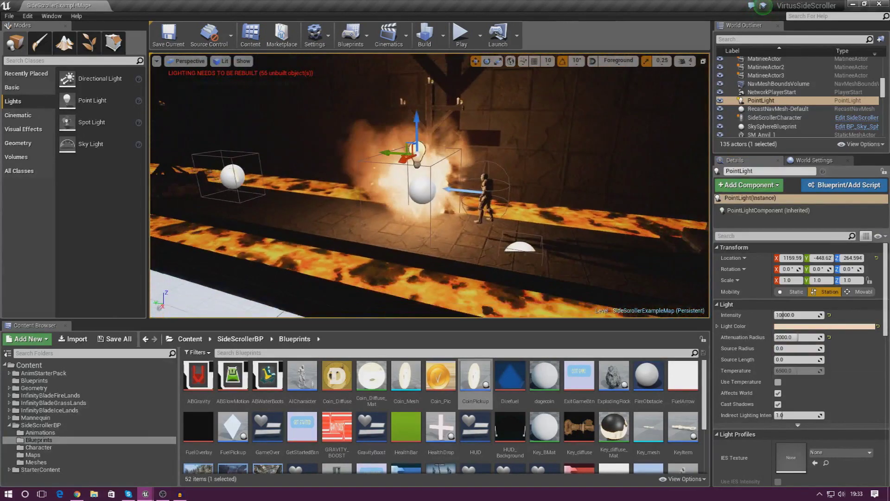
Step: Play the level and move the character back and forth near the fire to check its lighting
left_click(468, 47)
key("d")
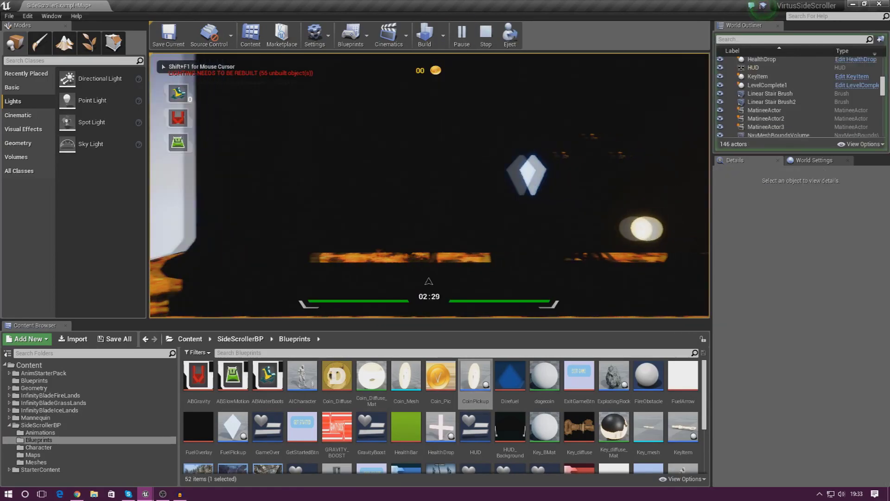
key("d")
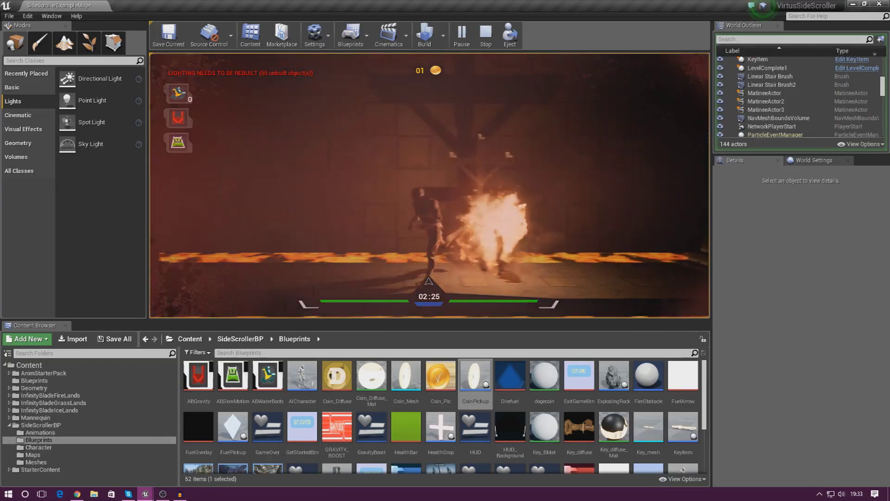
key("a")
key("d")
key("a")
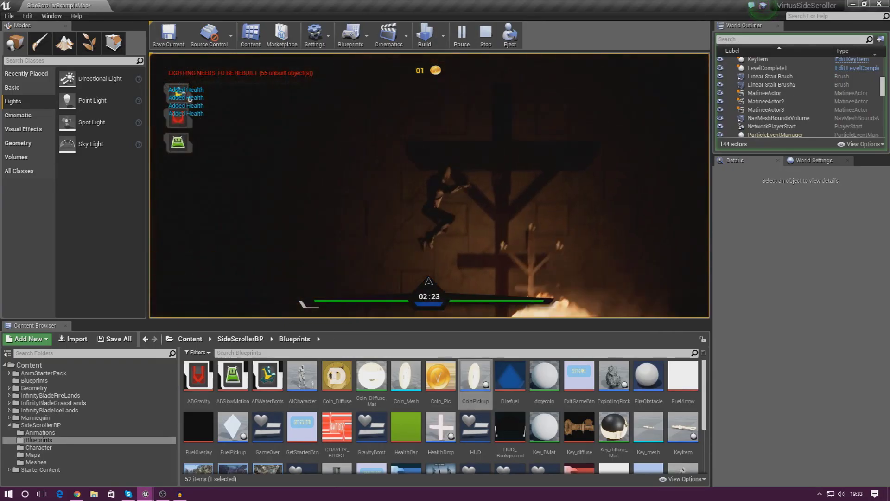
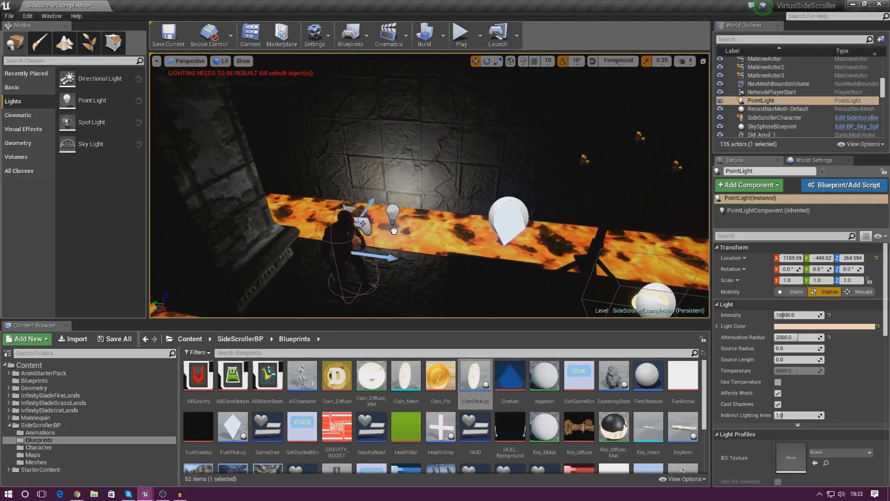
Step: Add a second point light just above the lava beside the back wall, at about X 967, Y 985, Z 155
right_click_drag(394, 230, 352, 230)
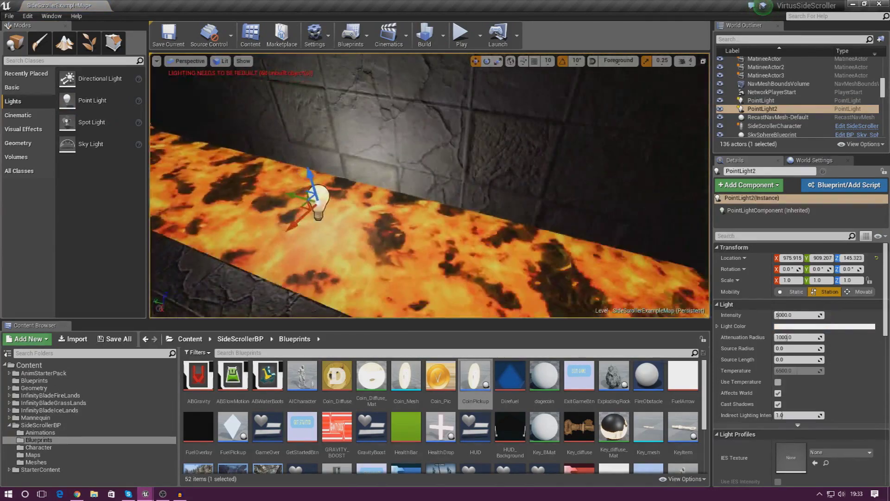
left_click_drag(293, 196, 227, 181)
right_click_drag(227, 181, 84, 186)
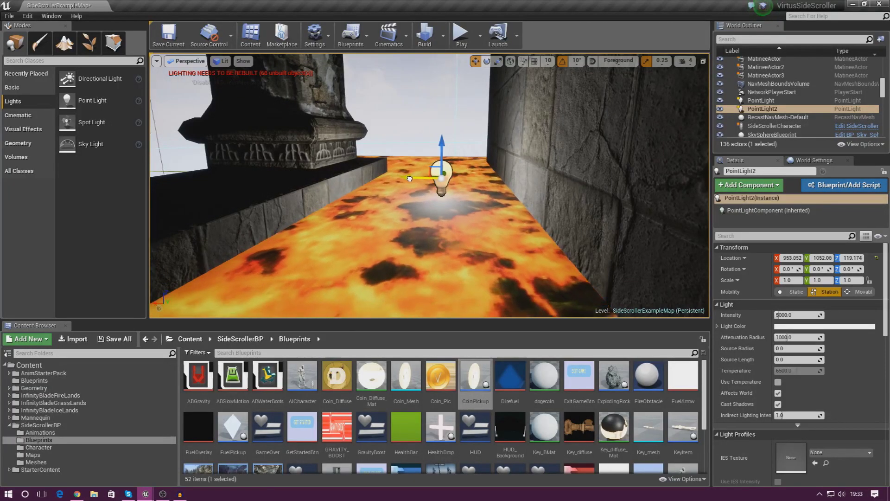
left_click_drag(433, 149, 432, 116)
right_click_drag(432, 116, 510, 120)
right_click_drag(429, 185, 556, 208)
left_click_drag(250, 181, 288, 180)
right_click_drag(289, 180, 194, 181)
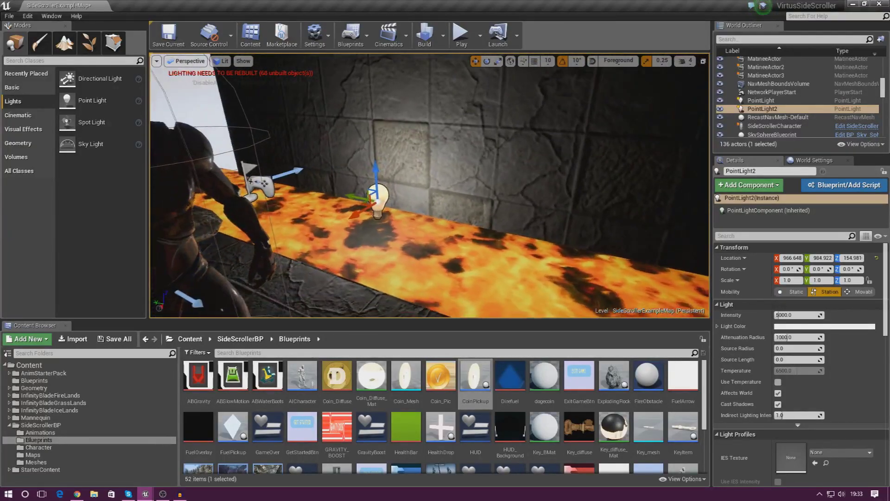
Step: Set the lava light's color to a pale reddish orange, about hex sRGB FFCEC3FF
left_click(824, 326)
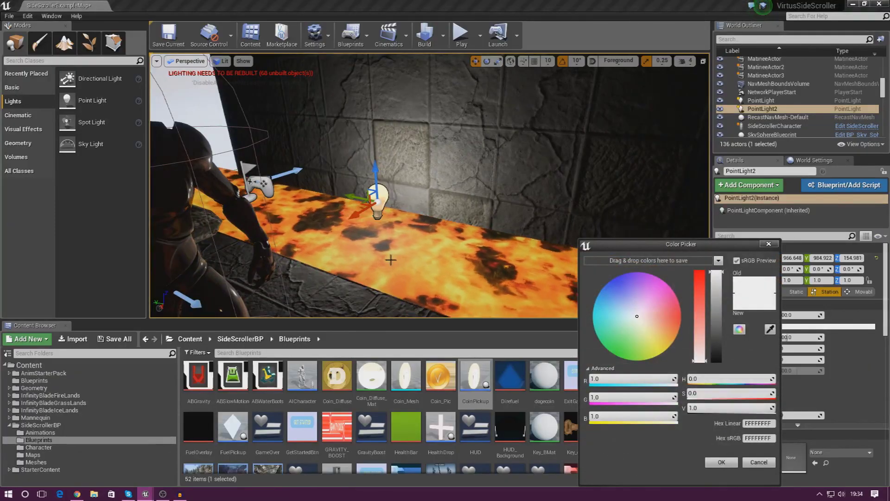
left_click(652, 321)
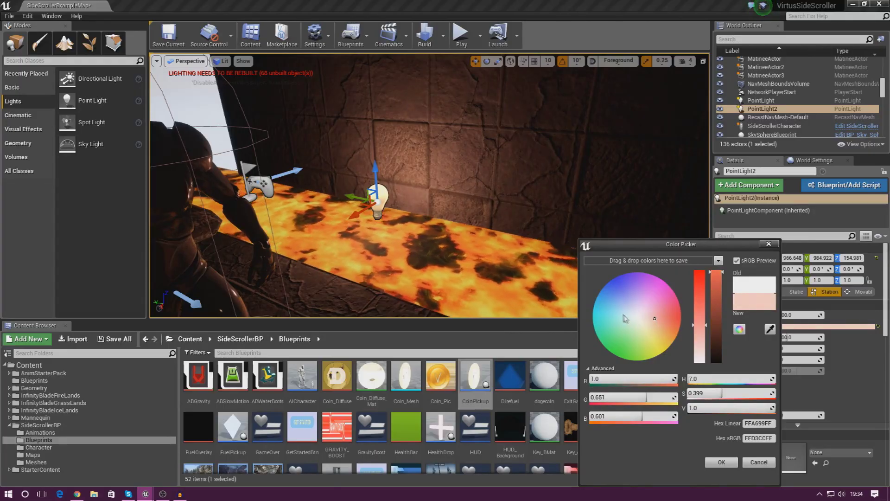
mouse_move(671, 320)
left_mouse_down()
mouse_move(678, 323)
mouse_move(655, 320)
left_mouse_up()
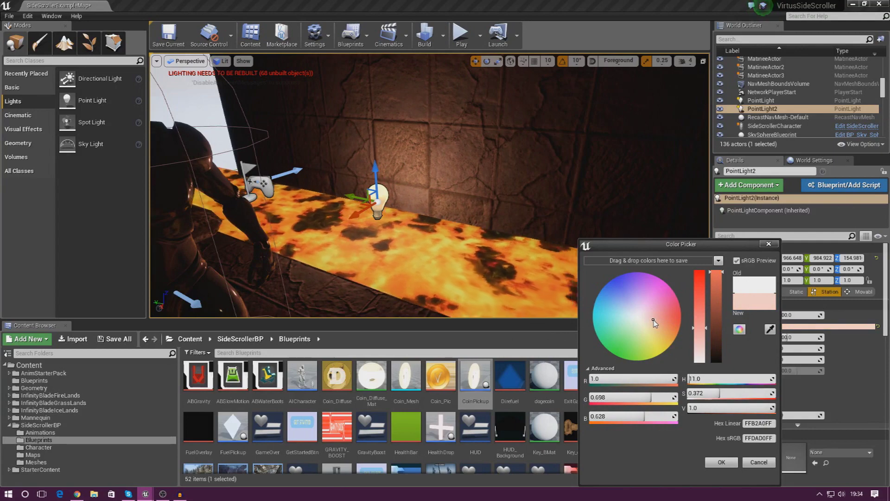
left_click(657, 321)
key("s")
right_click_drag(429, 186, 468, 191)
key("w")
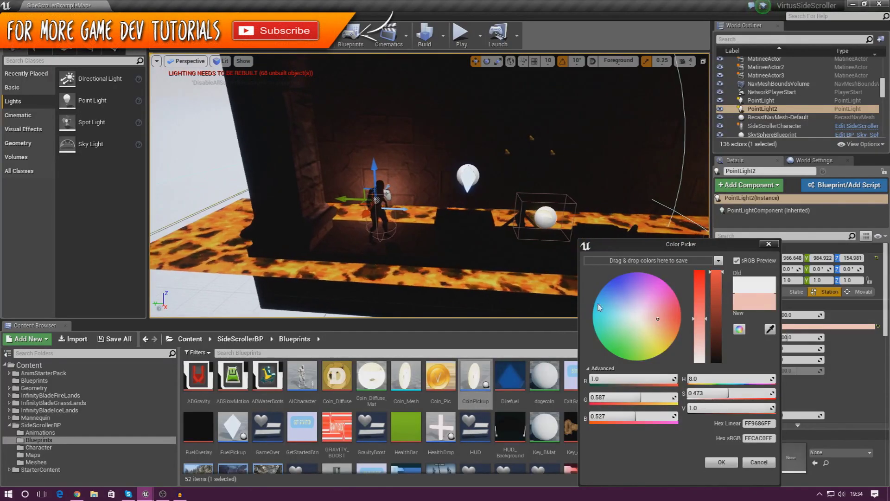
left_click(655, 321)
left_click(657, 320)
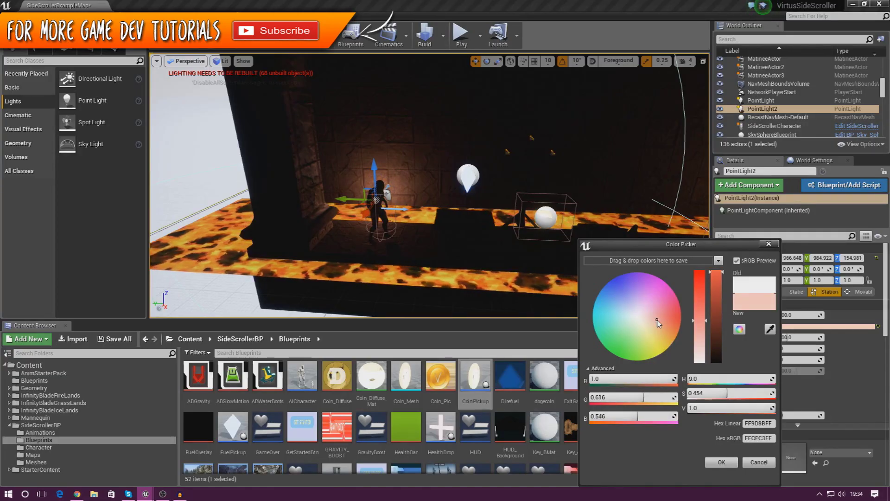
left_click(722, 463)
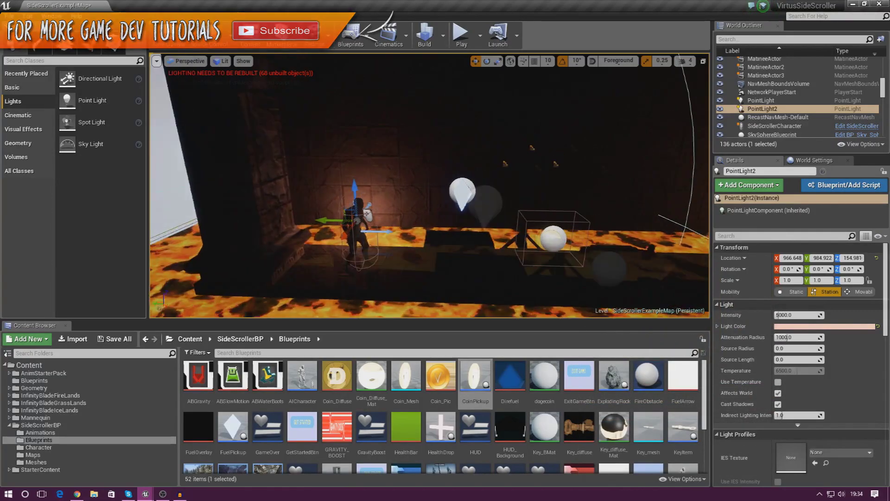
Step: Set the lava light's intensity to 8000 and its attenuation radius to 2000
left_click(798, 316)
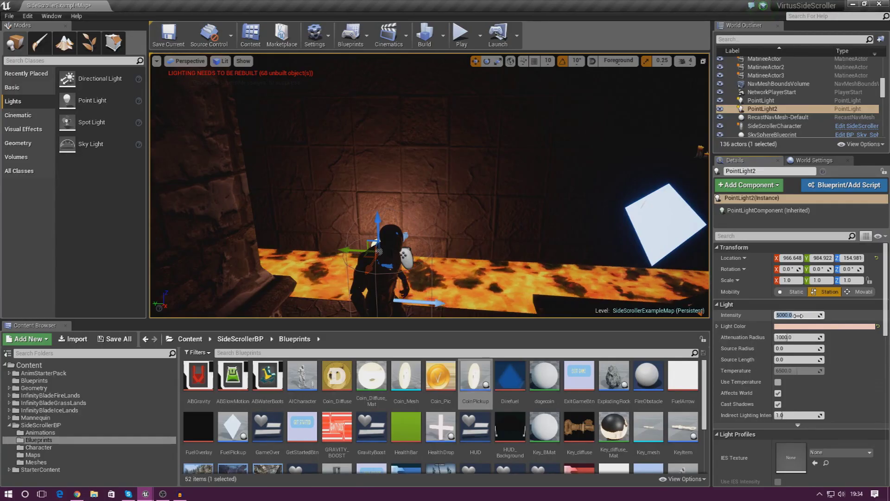
type("5")
key("BackSpace")
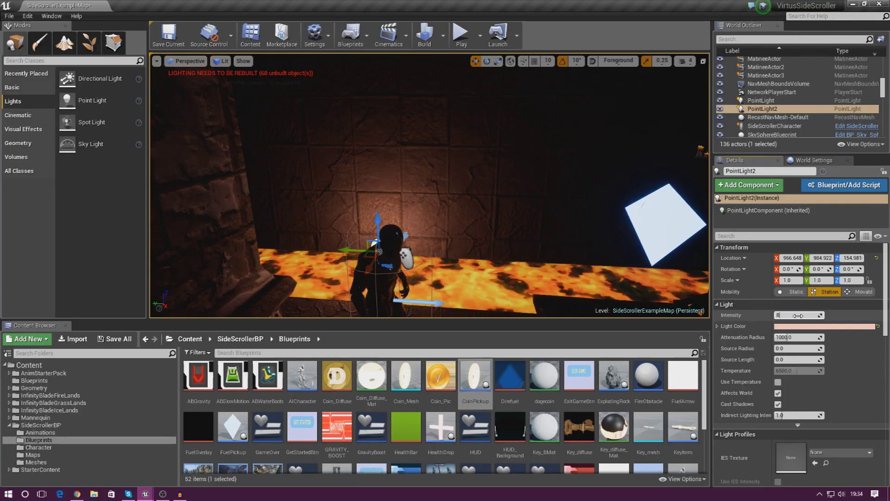
key("Return")
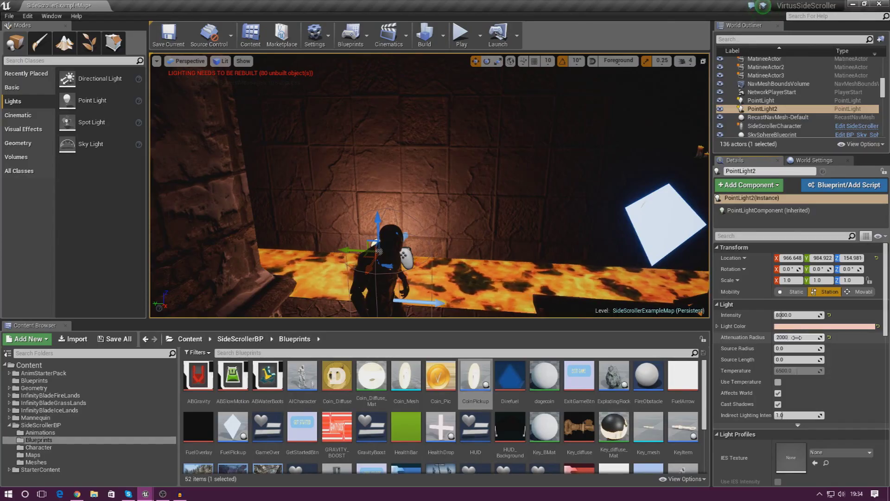
Step: Duplicate the lava light along the lava to about Y 687, undoing the accidental move on the X axis
mouse_move(643, 203)
right_mouse_down()
mouse_move(672, 204)
mouse_move(673, 214)
mouse_move(626, 204)
right_mouse_up()
right_click_drag(449, 236, 371, 229)
right_click_drag(426, 187, 465, 227)
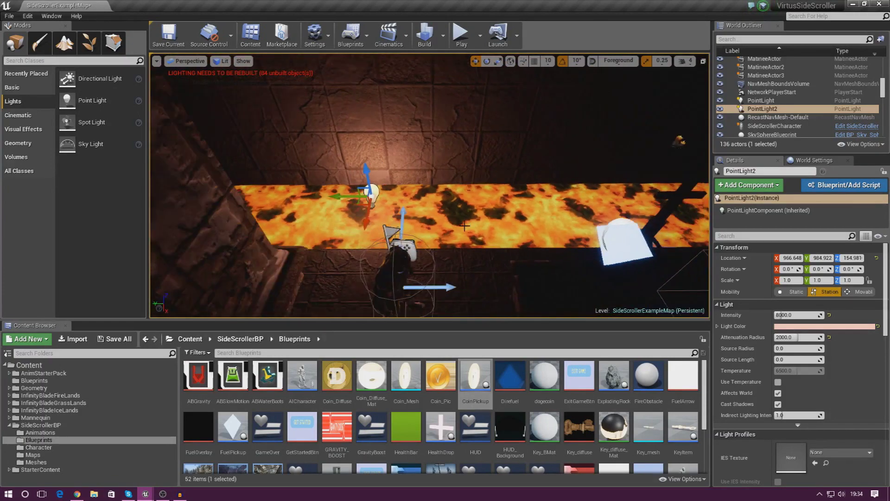
left_click_drag(368, 203, 338, 198, "alt")
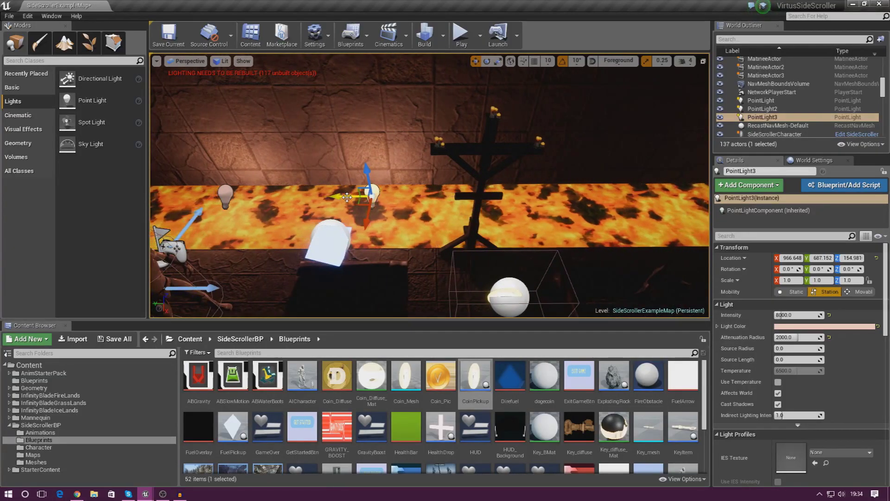
left_click_drag(340, 195, 341, 197, "shift")
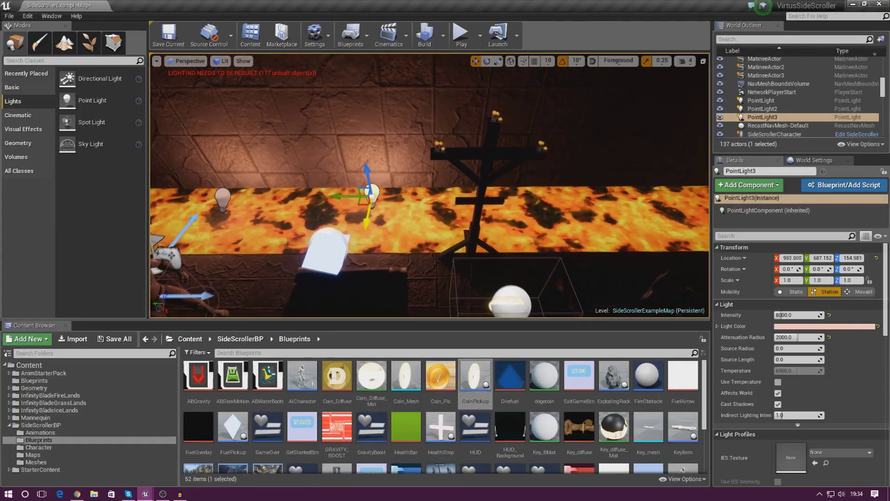
key("ctrl+z")
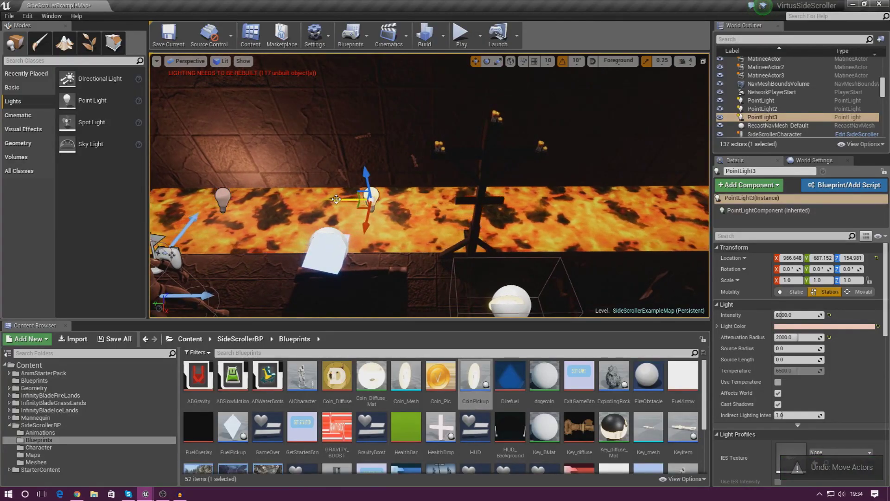
Step: Duplicate the light five more times at regular intervals along the lava, ending at about Y -638
left_click_drag(338, 201, 371, 205, "alt+shift")
mouse_move(421, 229)
right_mouse_down()
mouse_move(385, 218)
mouse_move(421, 229)
right_mouse_up()
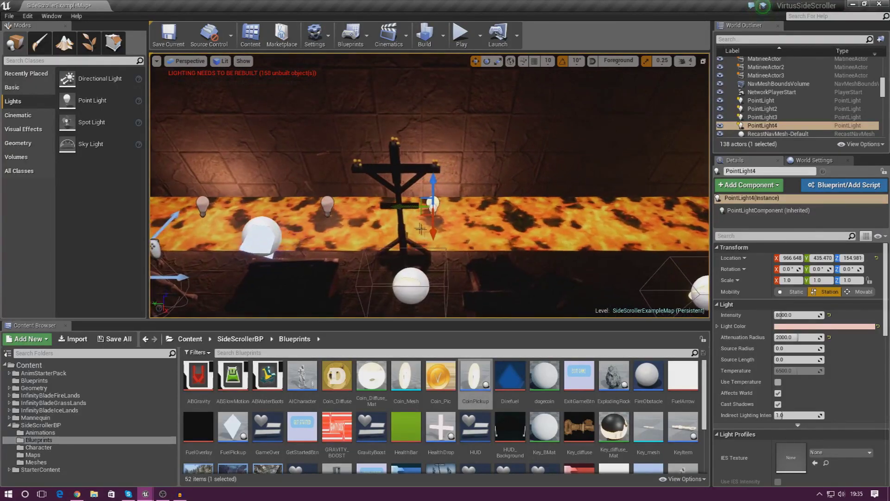
left_click_drag(413, 210, 468, 222, "alt+shift")
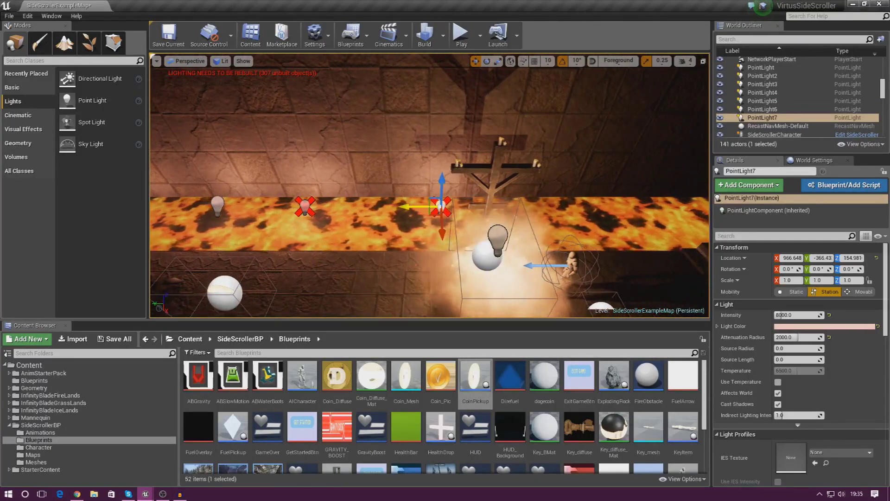
left_click_drag(415, 206, 530, 208, "alt+shift")
right_click_drag(467, 230, 533, 231)
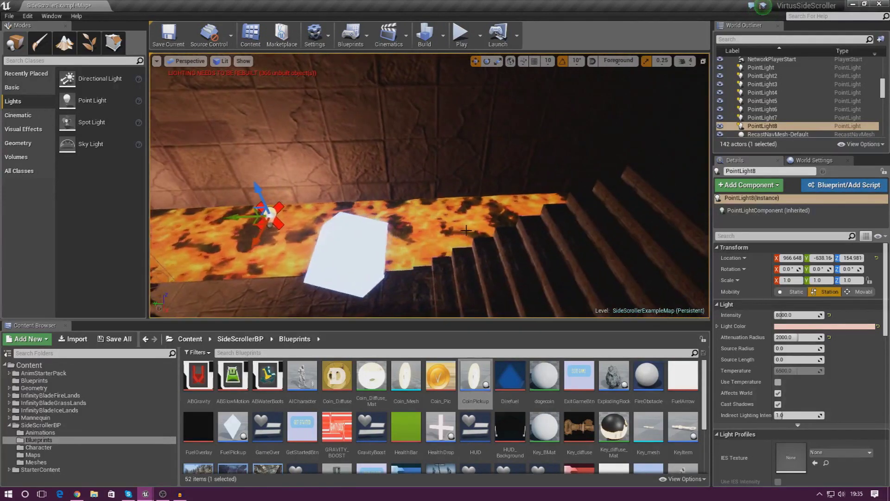
Step: Place three more copies of the lava light along the channel behind the stairs, up to about Y -1139
left_click_drag(236, 218, 520, 204, "alt")
right_click_drag(520, 204, 599, 176)
key("s")
key("w")
key("s")
key("ctrl+w")
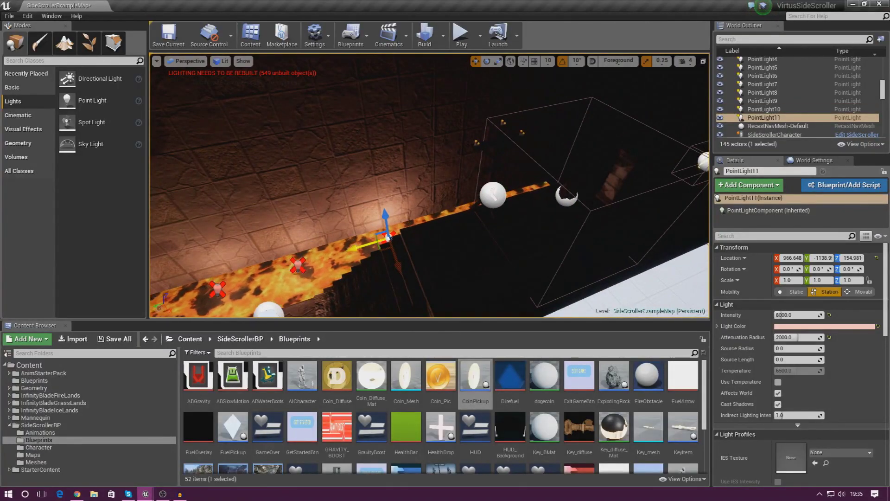
Step: Duplicate the lava light twice more toward the end of the lava, reaching about Y -1986
right_click_drag(599, 176, 561, 218)
key("w")
key("s")
key("w")
key("s")
right_click_drag(320, 255, 325, 223)
key("ctrl+w")
left_click_drag(316, 211, 162, 213, "shift")
key("ctrl+w")
left_click_drag(323, 207, 260, 209, "shift")
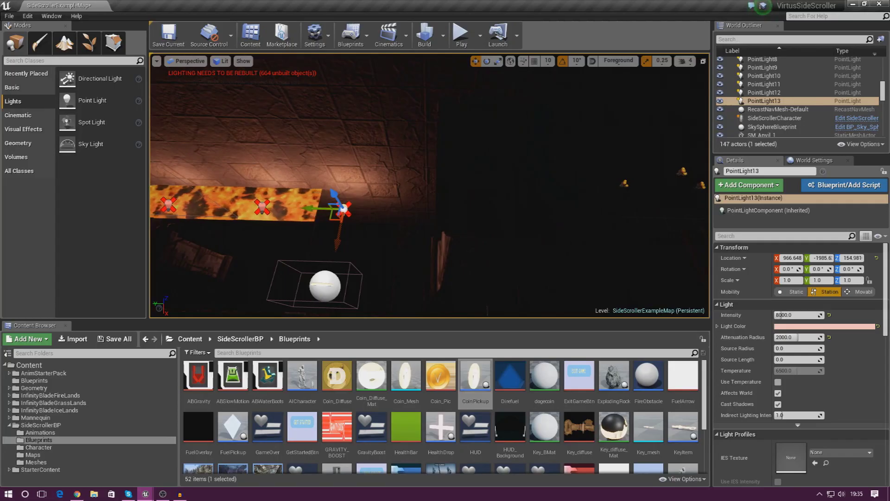
Step: Add three further copies of the lava light along the dark back wall at about Y -2242, -2478 and -2890
key("ctrl+w")
left_click_drag(330, 212, 260, 215, "shift")
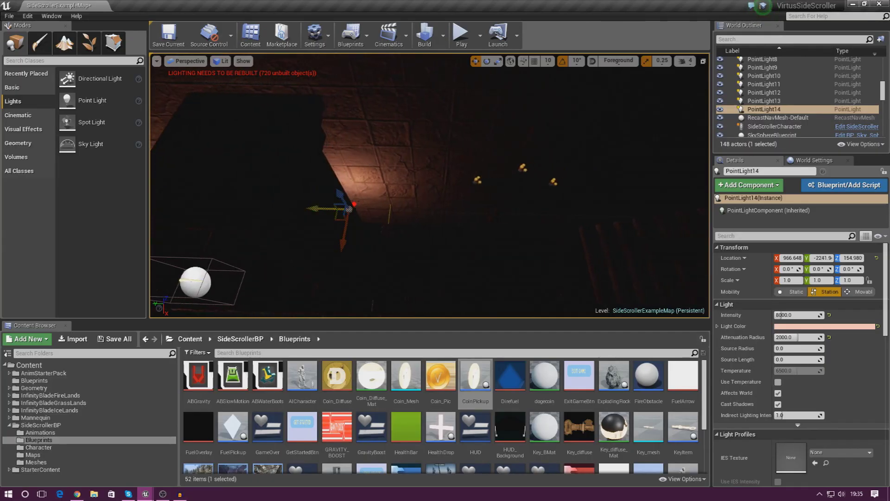
key("ctrl+w")
left_click_drag(318, 207, 289, 208, "shift")
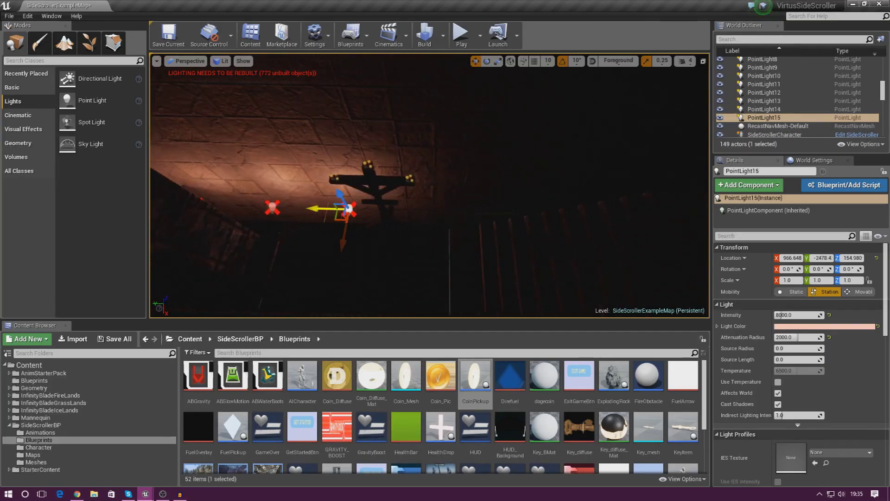
key("ctrl+w")
left_click_drag(324, 209, 446, 223)
Step: Add a new point light directly above the top candles of the first candle stand, at about X 1104, Y 497, Z 418
right_click_drag(446, 223, 483, 221)
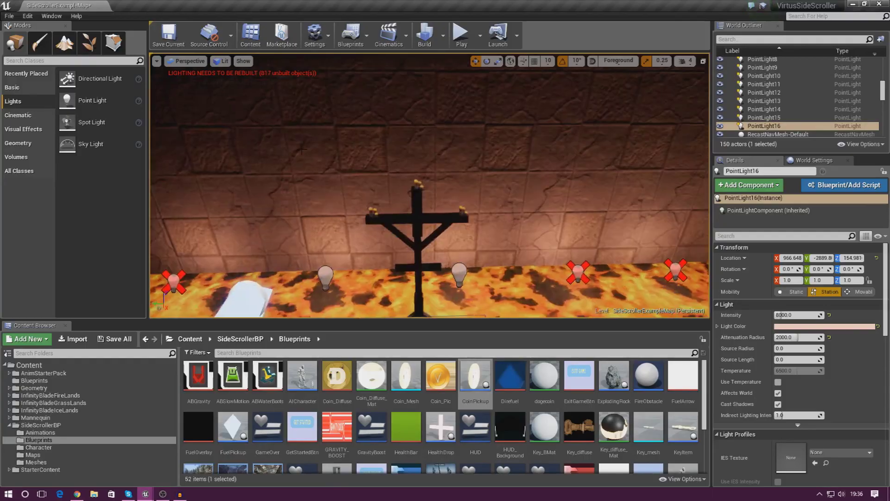
left_click_drag(95, 95, 420, 222)
mouse_move(419, 182)
right_mouse_down()
mouse_move(405, 183)
mouse_move(420, 183)
right_mouse_up()
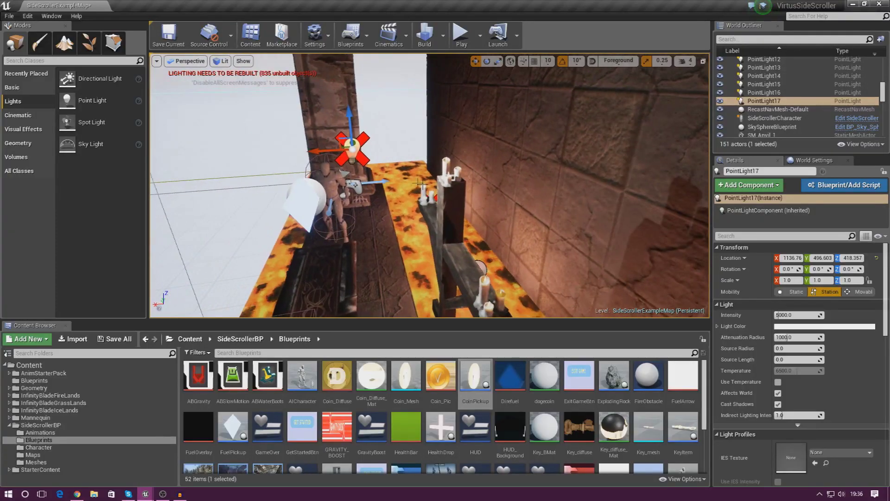
left_click_drag(348, 154, 374, 159)
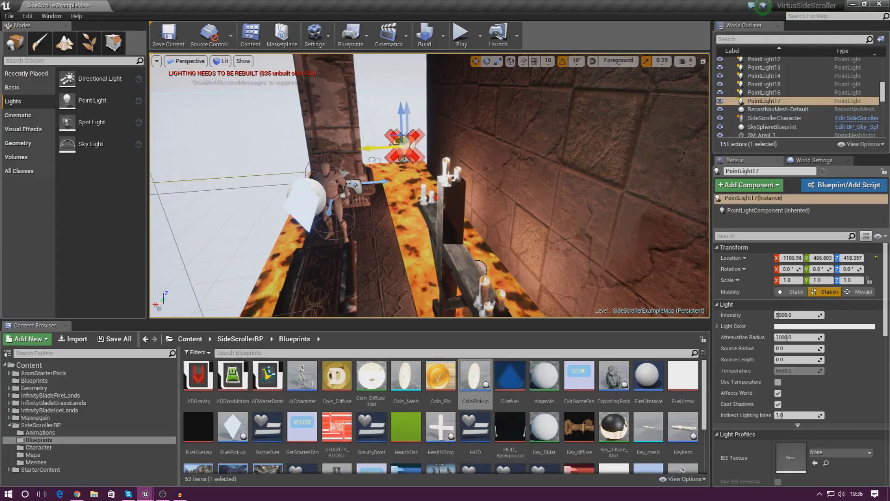
mouse_move(411, 111)
left_mouse_down()
mouse_move(419, 162)
mouse_move(426, 111)
left_mouse_up()
right_click_drag(425, 111, 510, 110)
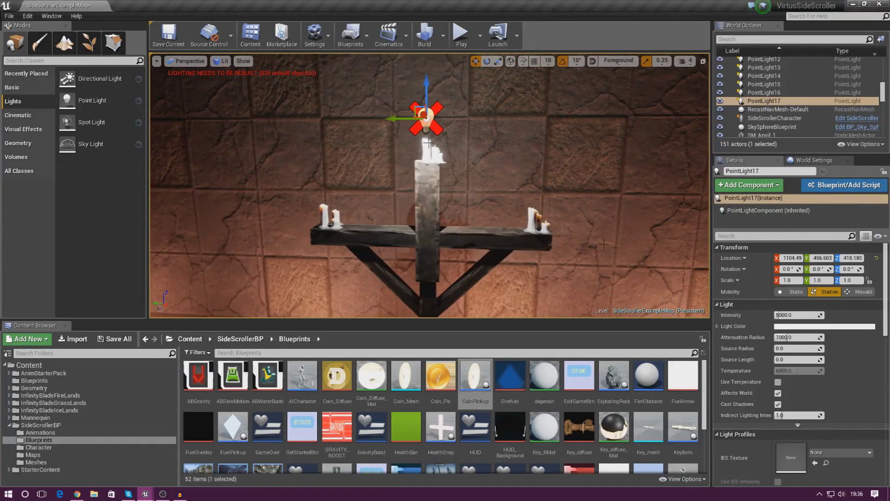
Step: Set the candle light's color to a pale yellow, about hex sRGB FFF0CFFF, and its intensity to 2500
left_click(778, 329)
left_click(640, 334)
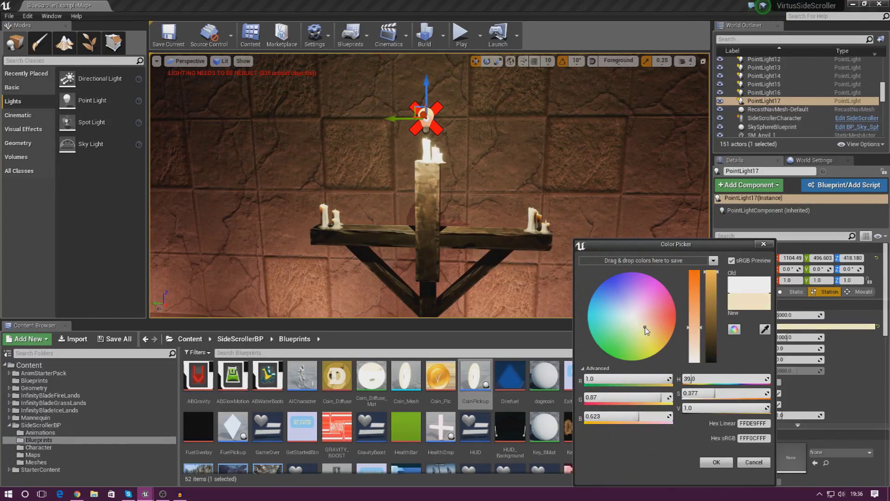
left_click(717, 462)
left_click(792, 315)
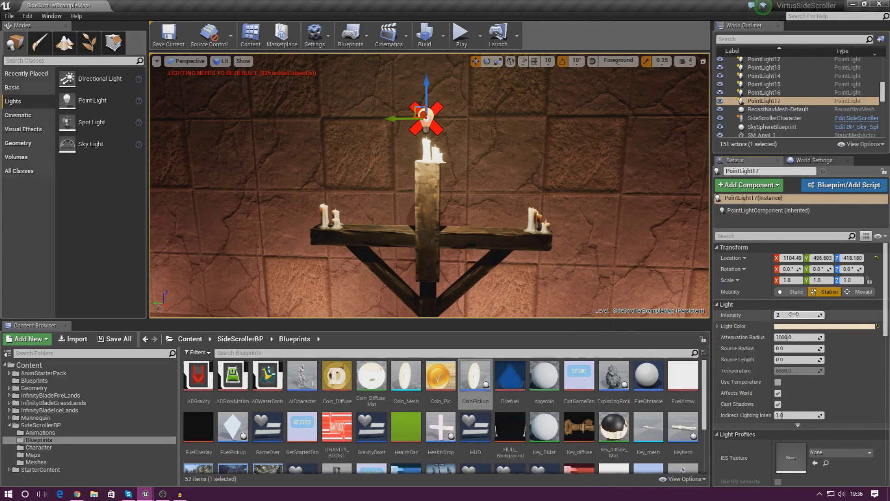
type("2500")
key("Return")
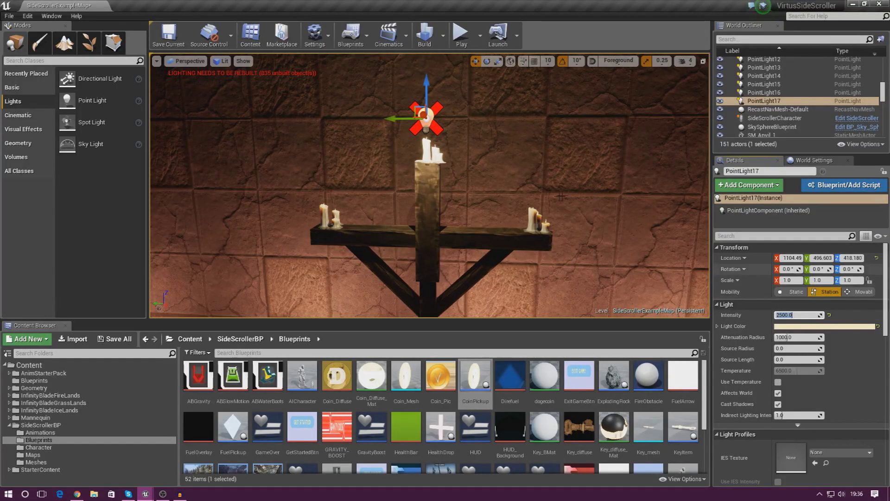
Step: Duplicate the candle light onto the other candle stands along the level, ending at about Y -2643, Z 631
key("s")
right_click_drag(498, 187, 544, 175)
left_click_drag(288, 187, 312, 115, "alt+shift")
left_click_drag(282, 141, 261, 141)
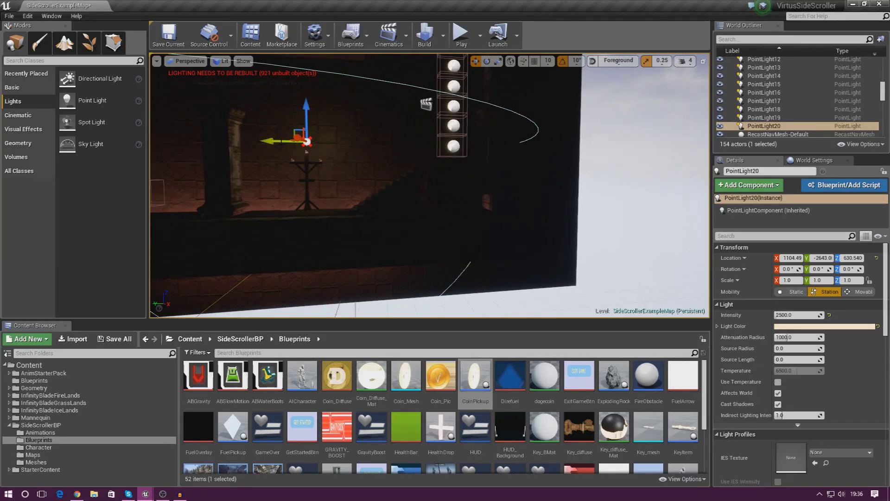
Step: Duplicate the candle light onto the candle stand on the upper platform, at about Y -2781, Z 1517, using Unlit view for placement and returning to Lit
key("ctrl+w")
mouse_move(352, 187)
right_mouse_down()
mouse_move(353, 153)
mouse_move(352, 232)
mouse_move(352, 188)
right_mouse_up()
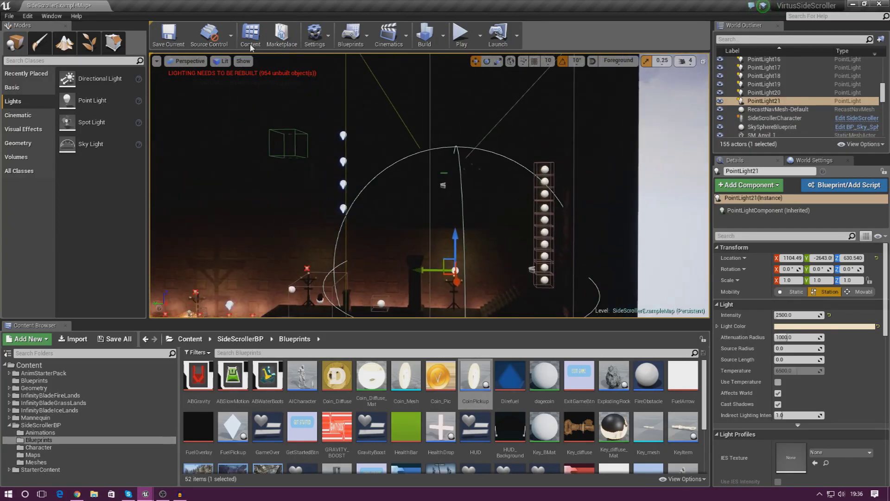
left_click(221, 62)
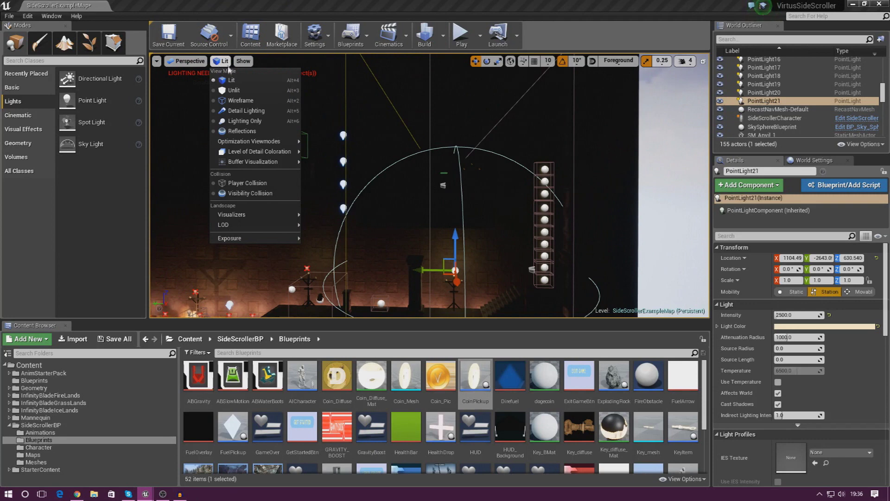
left_click(234, 90)
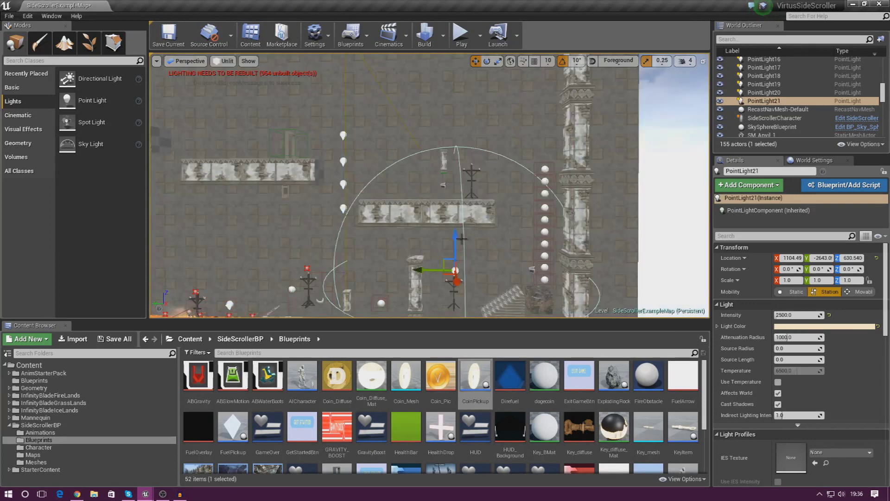
left_click_drag(460, 229, 474, 128)
left_click_drag(430, 159, 447, 163)
left_click(220, 61)
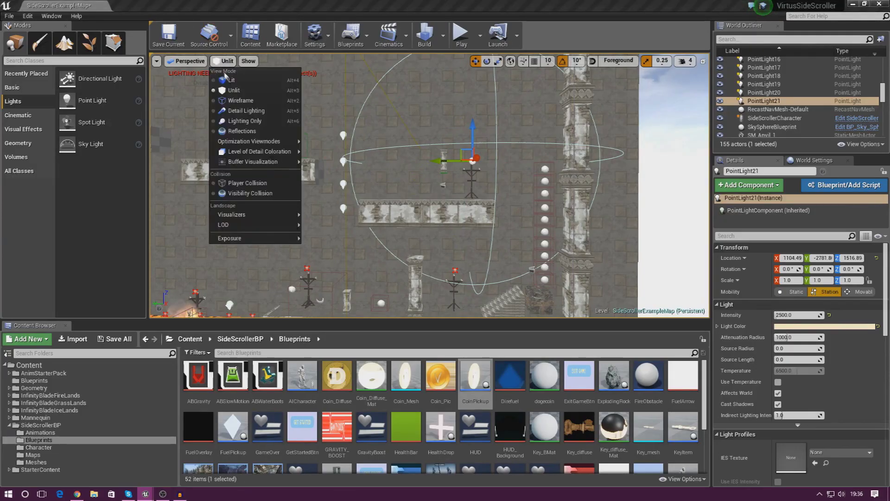
left_click(234, 81)
Step: Open the CoinPickup blueprint's component preview and add a Point Light component to it
right_click_drag(430, 186, 325, 186)
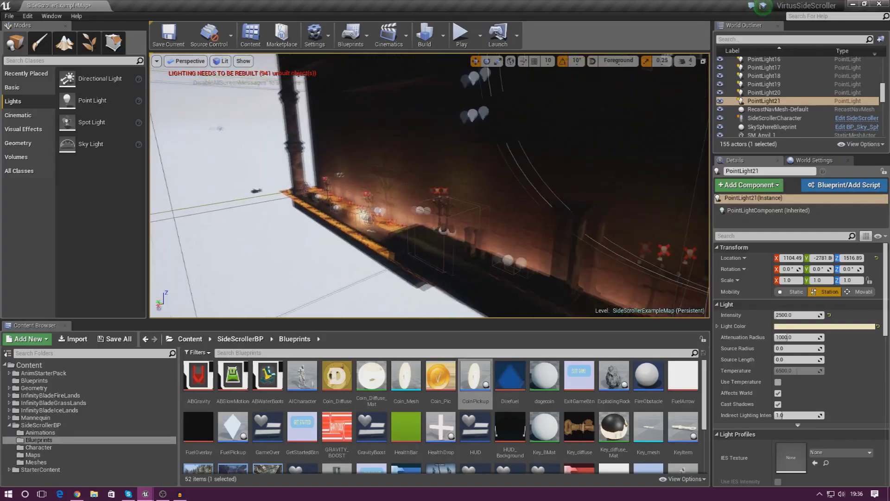
right_click_drag(429, 185, 533, 176)
right_click_drag(429, 186, 404, 213)
left_click(389, 247)
right_click_drag(388, 247, 603, 241)
right_click_drag(429, 186, 376, 239)
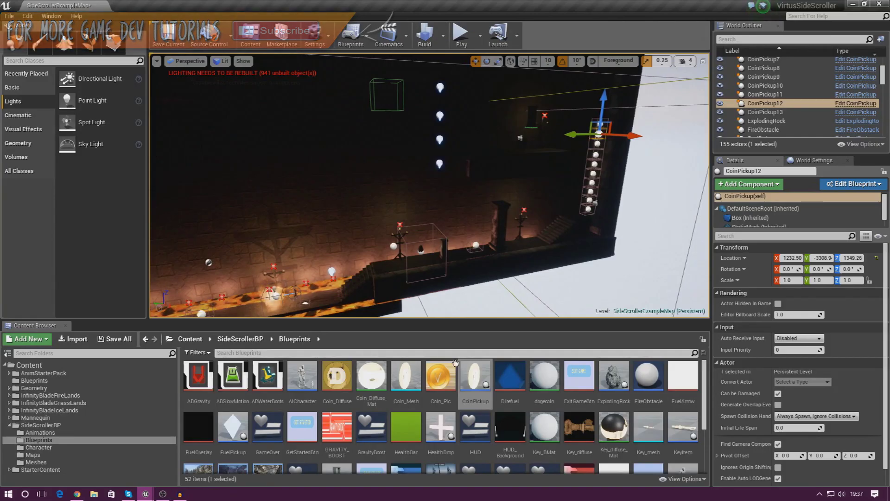
double_click(470, 384)
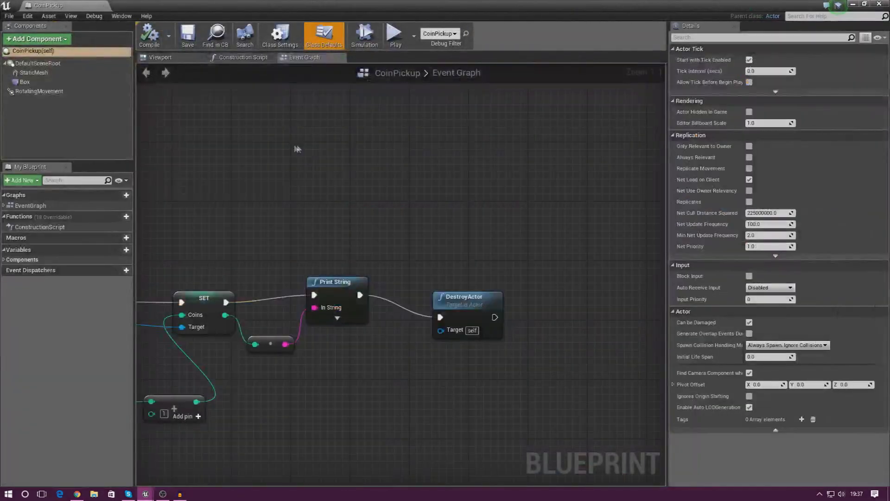
left_click(160, 57)
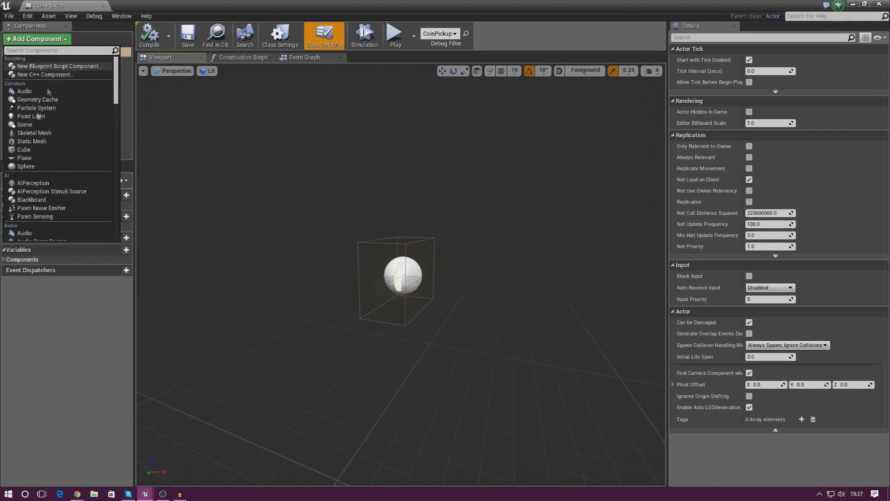
left_click(35, 117)
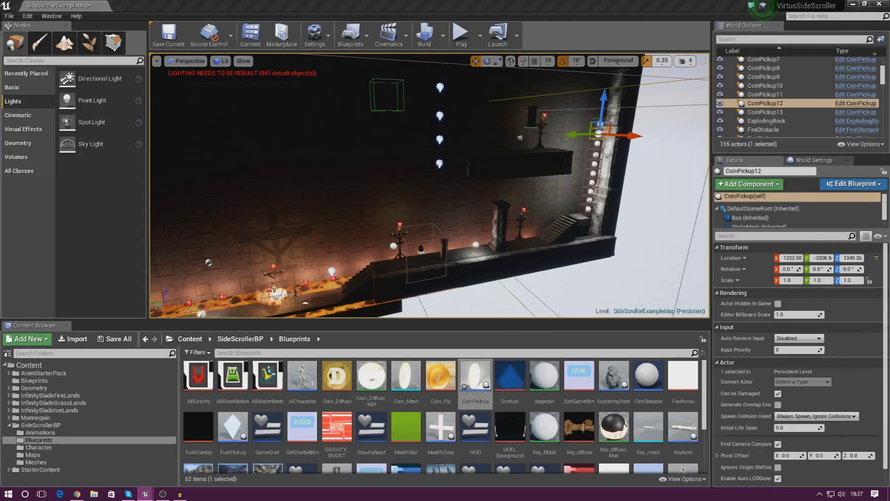
Step: Set the coin pickup's point light color to a warm pale orange, about hex sRGB FFE1BAFF
key("f")
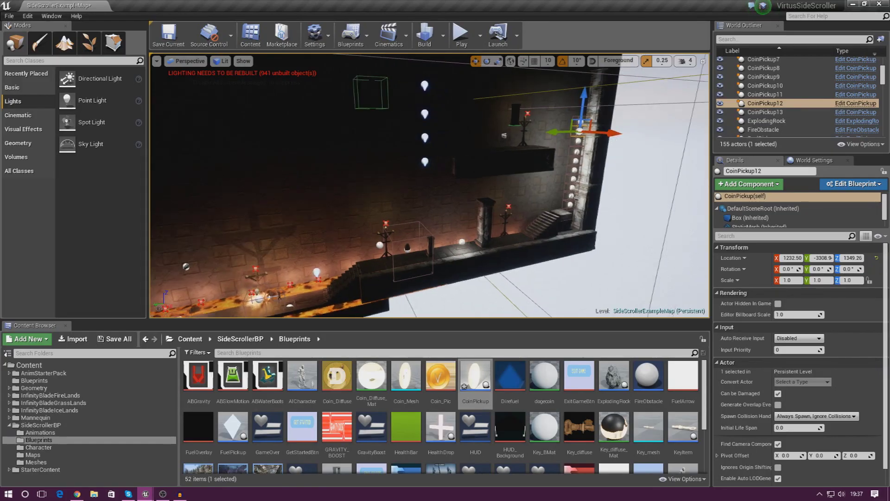
key("w")
right_click_drag(322, 281, 312, 274)
key("w")
key("s")
key("w")
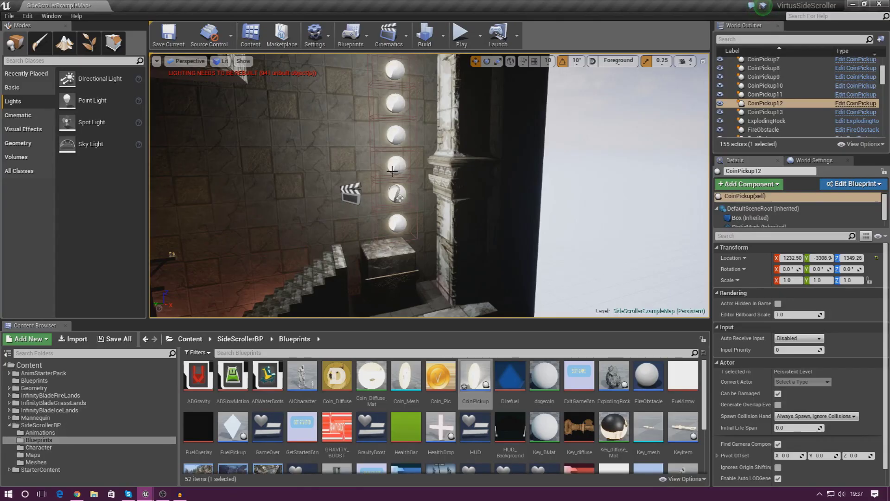
left_click_drag(889, 241, 603, 1)
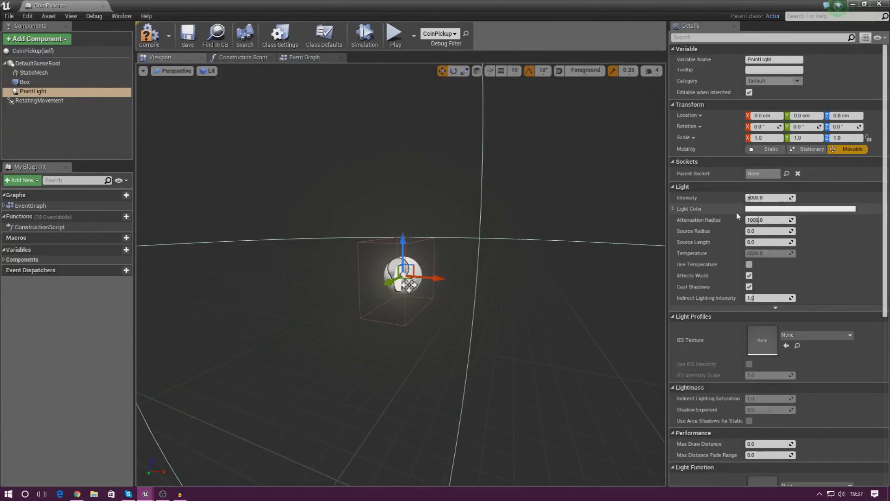
left_click(749, 210)
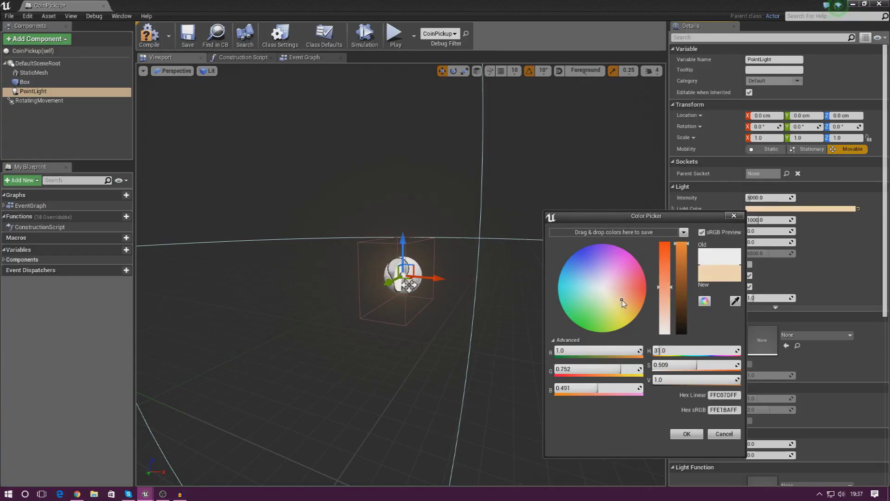
left_click(686, 434)
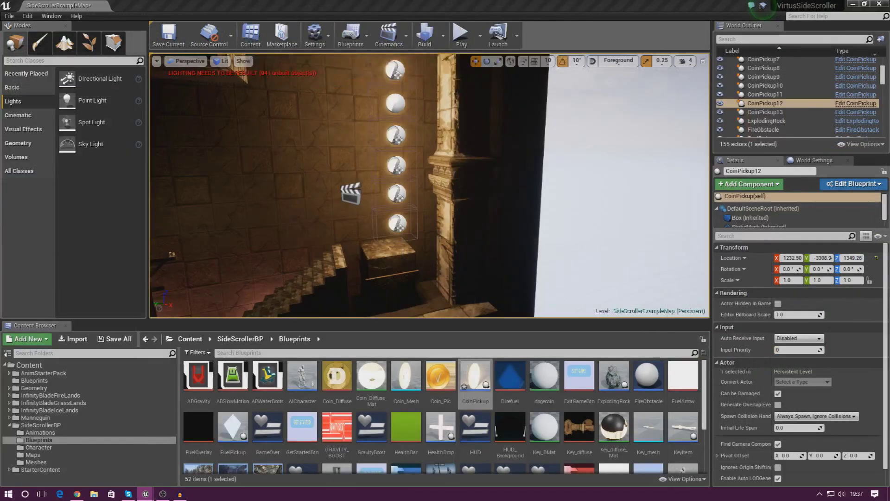
Step: Open the FuelPickup blueprint's component preview and add a Point Light component to it
right_click_drag(430, 186, 385, 146)
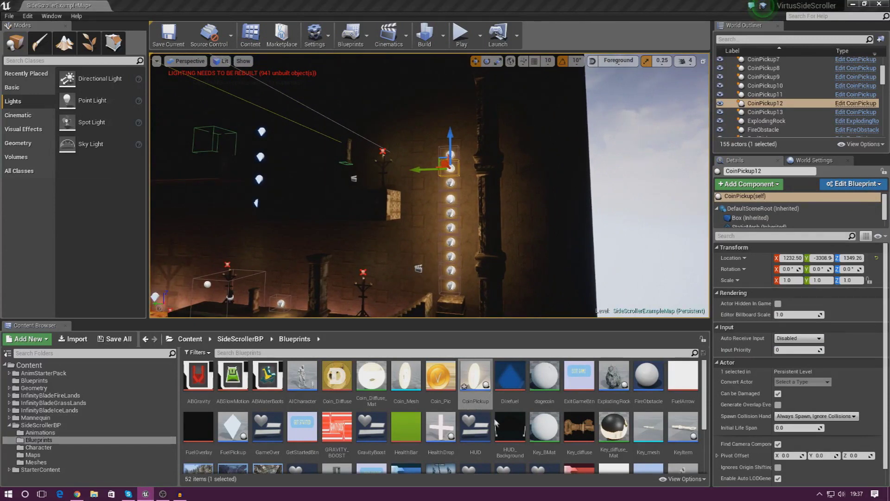
mouse_move(708, 401)
left_mouse_down()
mouse_move(708, 444)
mouse_move(712, 393)
left_mouse_up()
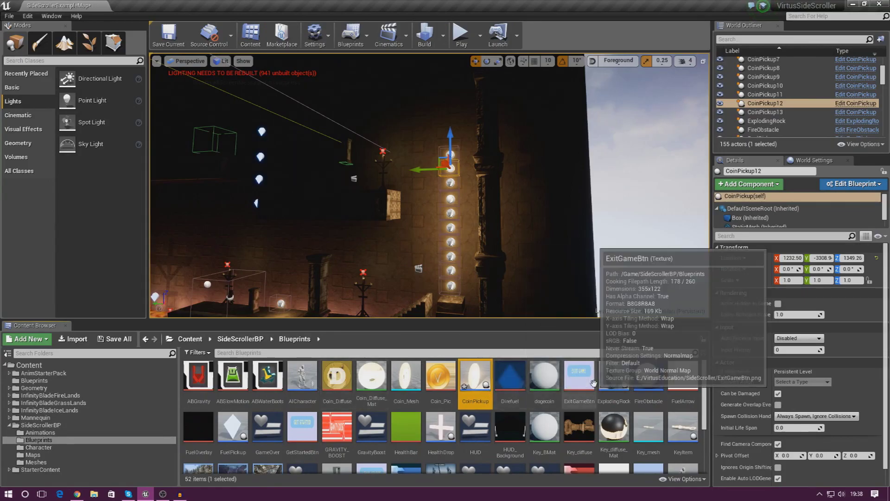
scroll(678, 381, "down", 3)
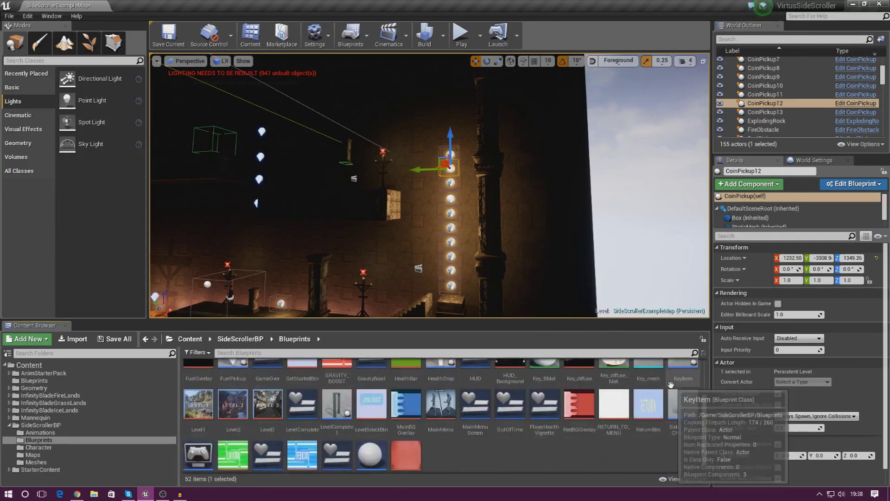
scroll(647, 395, "down", 1)
scroll(324, 423, "up", 2)
scroll(334, 421, "up", 2)
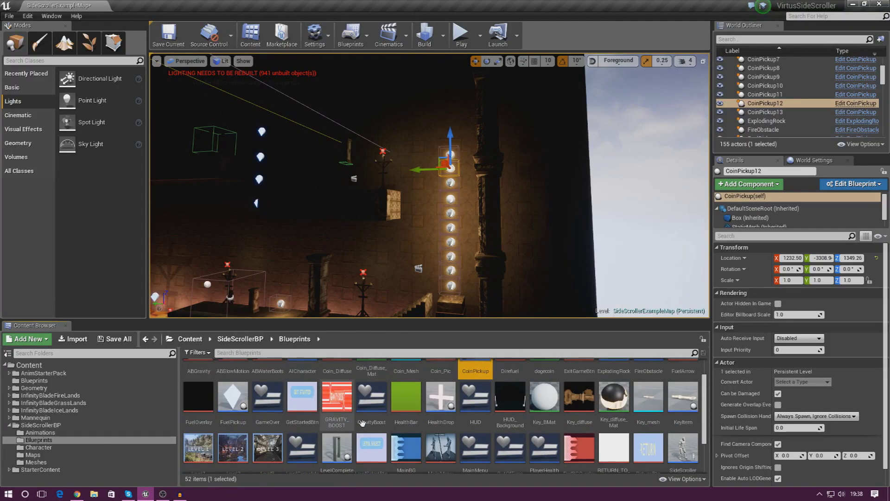
double_click(224, 406)
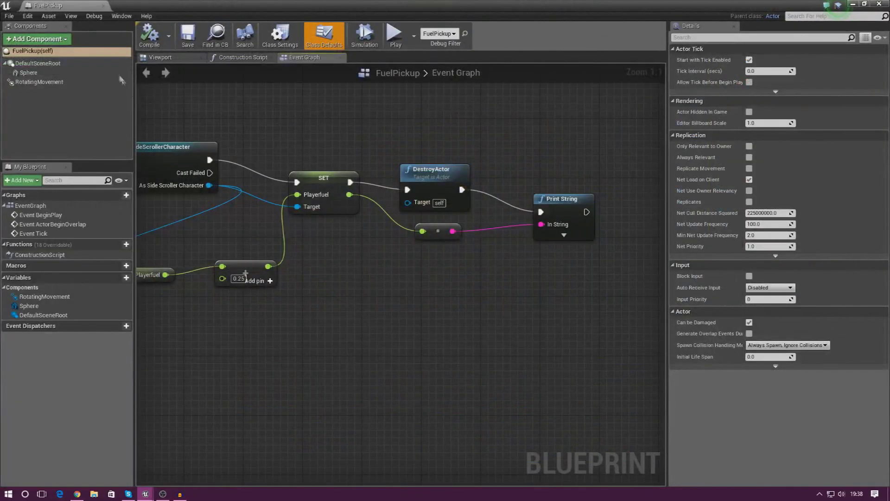
left_click(163, 59)
left_click(47, 40)
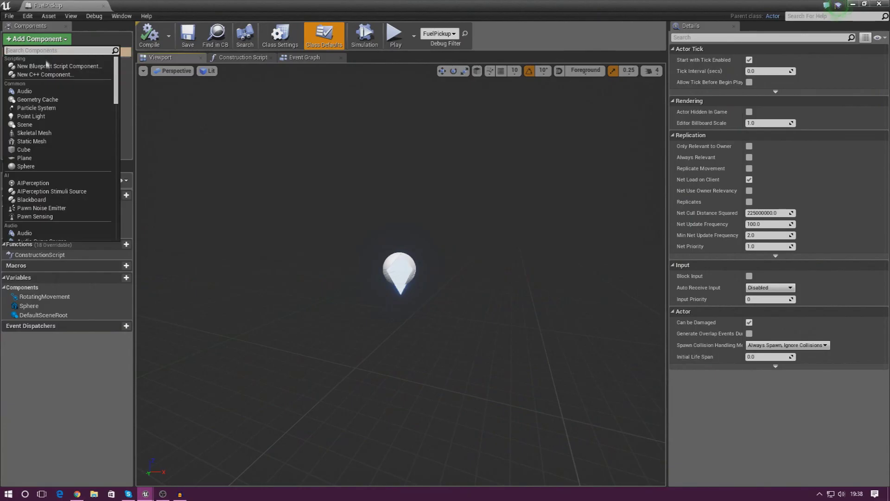
left_click(42, 117)
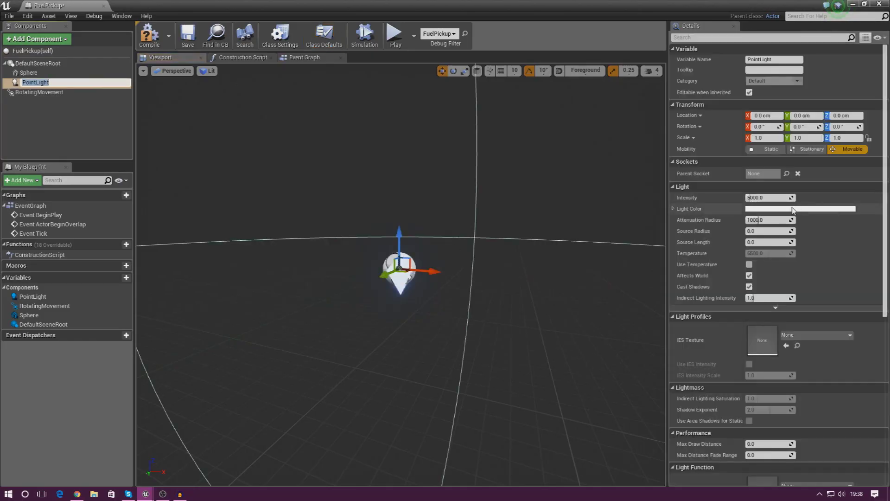
Step: Set the fuel pickup's point light color to a pale blue, about hex sRGB CACEFFFF
left_click(793, 209)
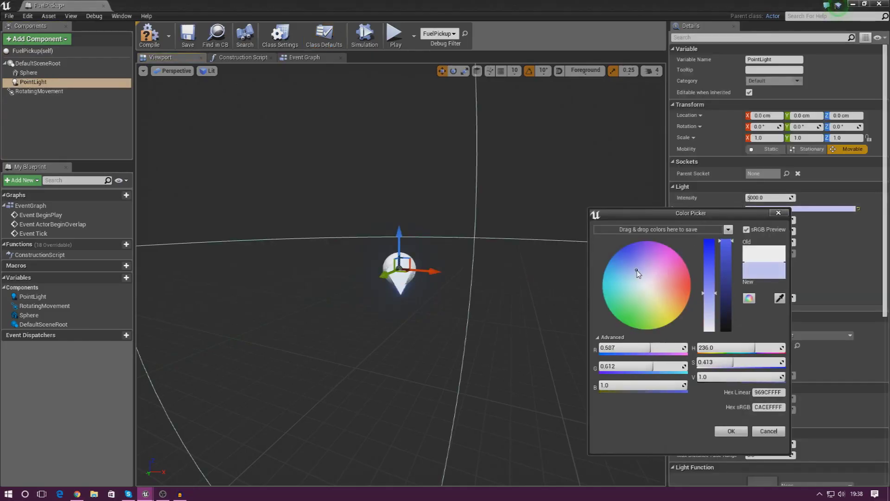
left_click(724, 431)
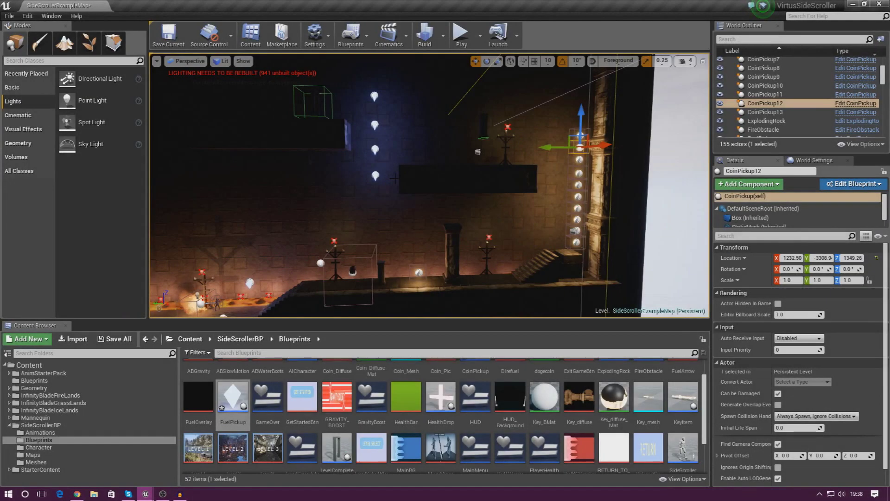
key("w")
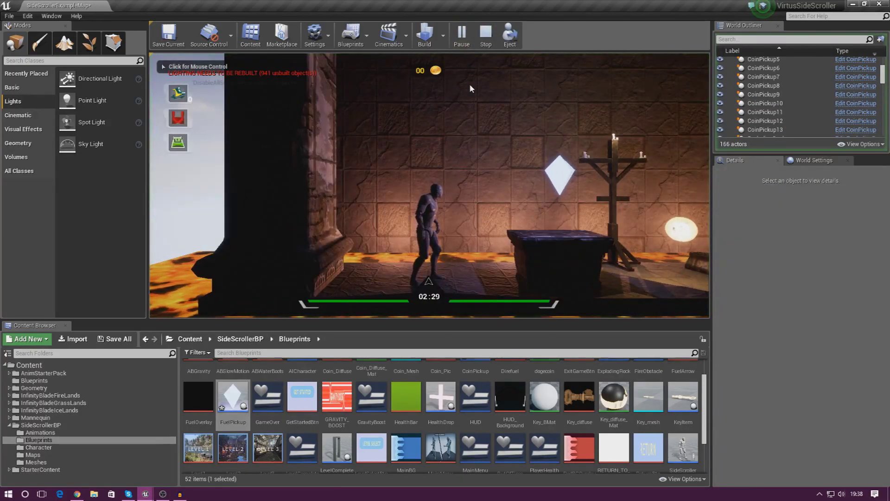
Step: Play-test the level, running and jumping from the lava start area to the column of coins to examine the new lighting
left_click(470, 87)
key("d")
key("a")
key("d")
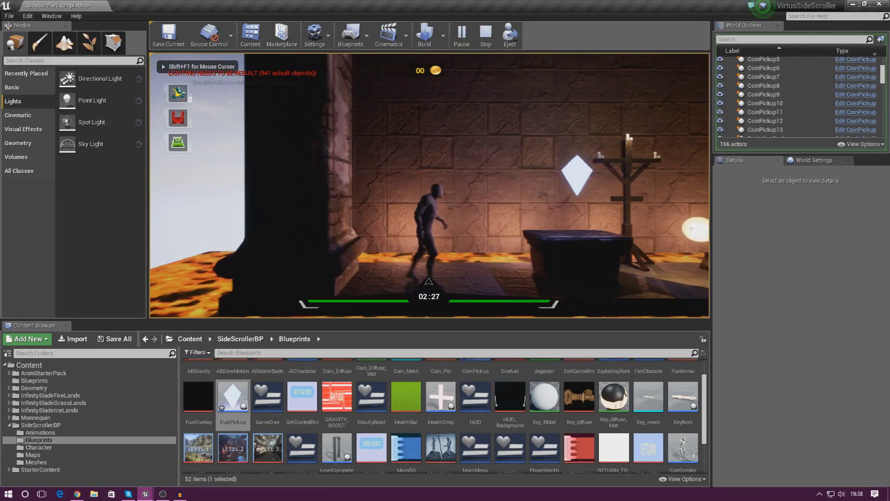
key("space")
key("space")
key("a")
key("a")
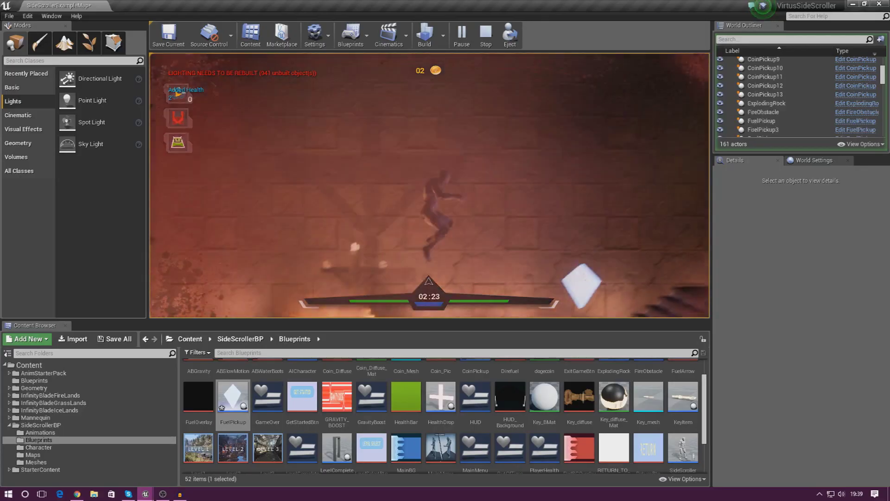
key("d")
key("space")
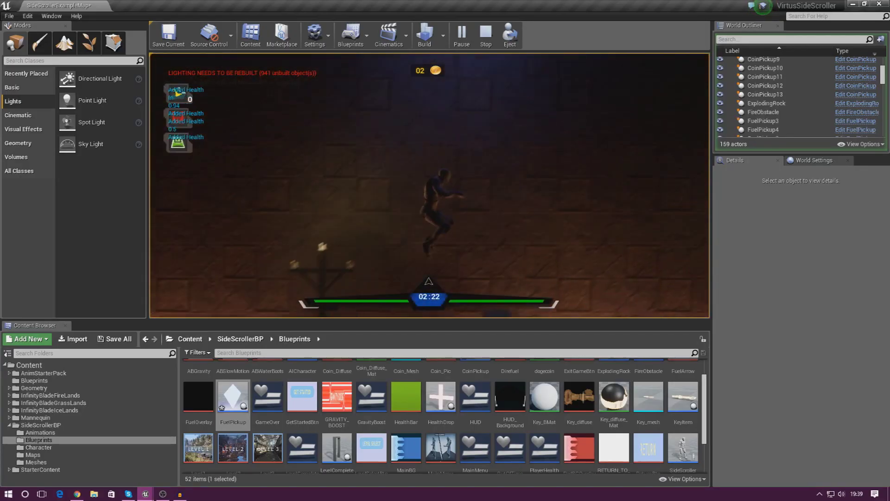
key("a")
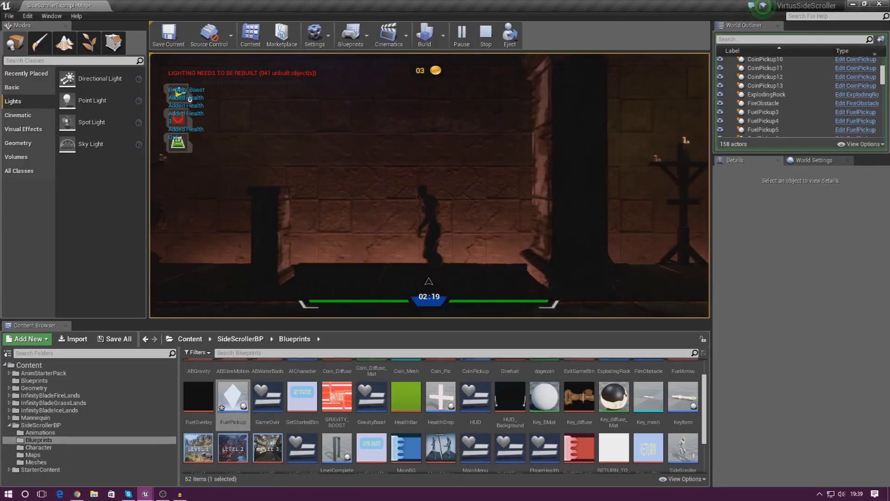
key("d")
key("space")
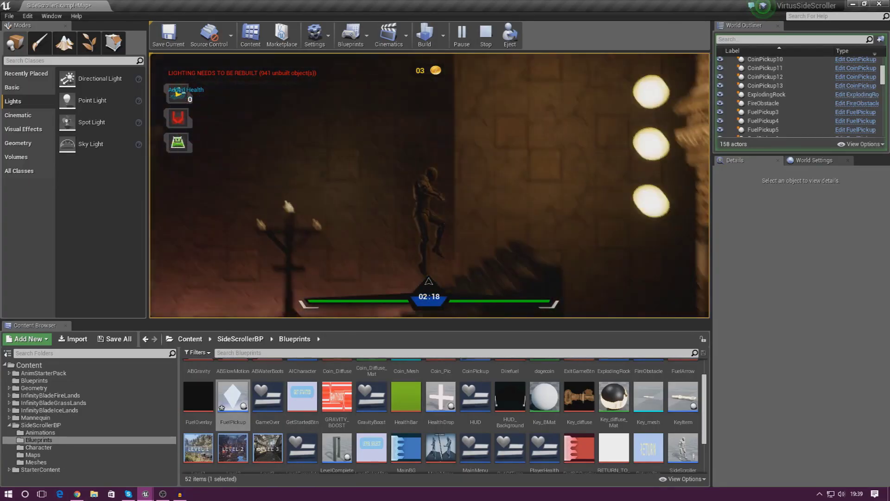
key("d")
key("d")
key("space")
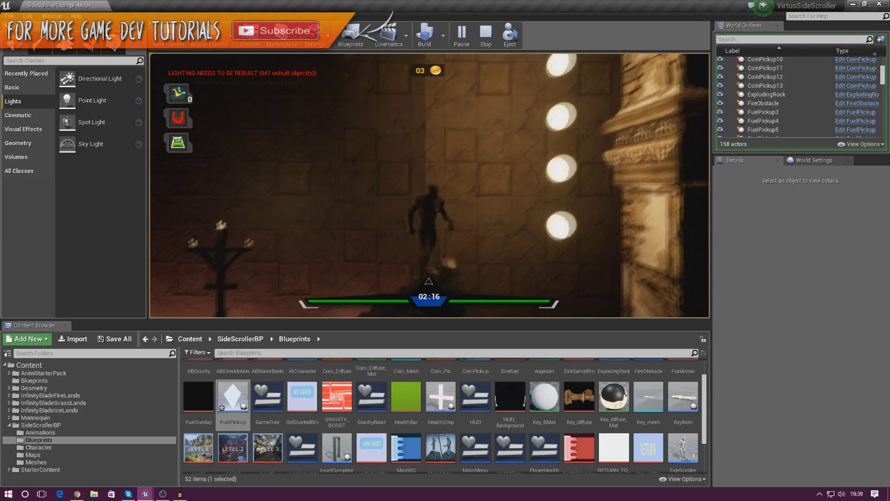
key("a")
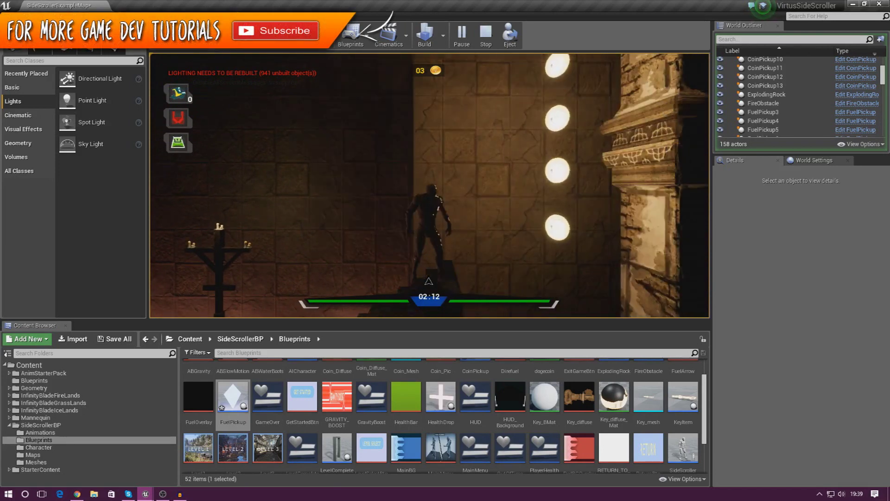
key("d")
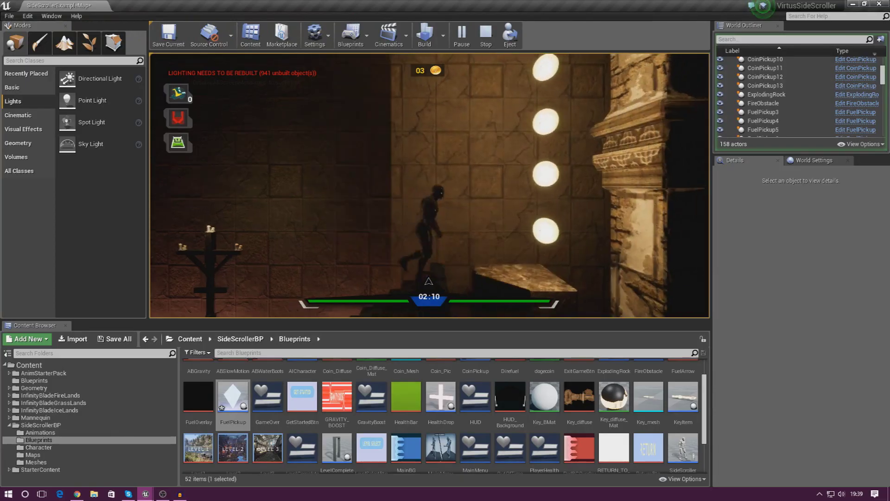
key("d")
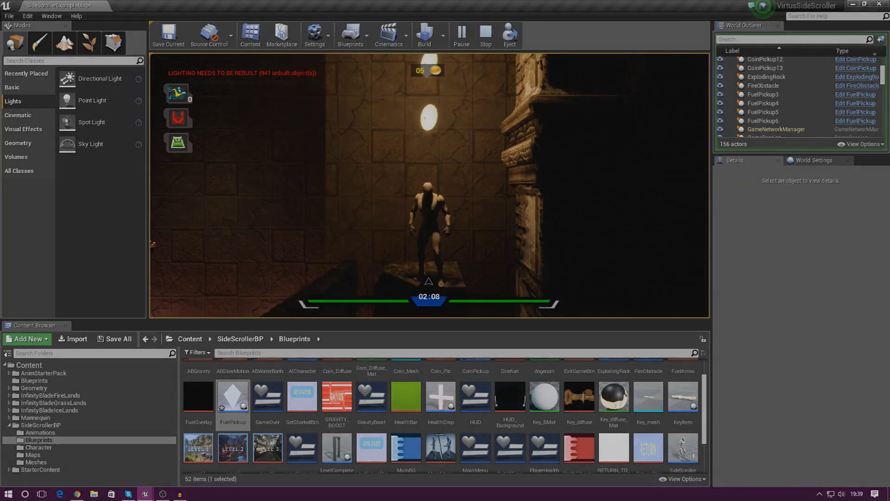